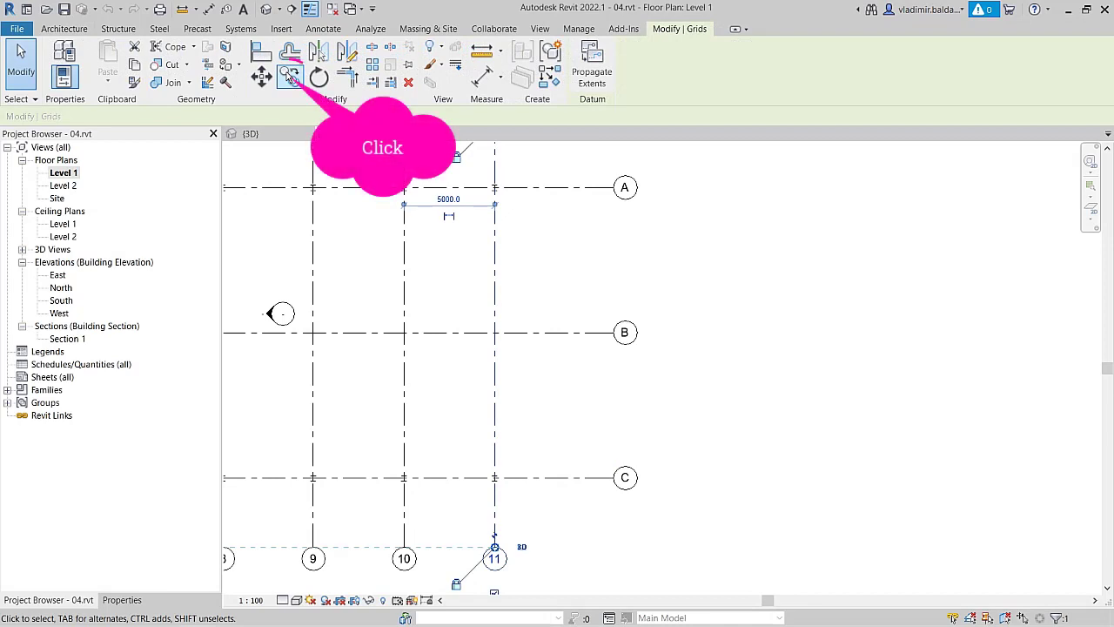
# Start copying grid 11 from a base point for a 10000 shift to the right
pyautogui.click(290, 77)
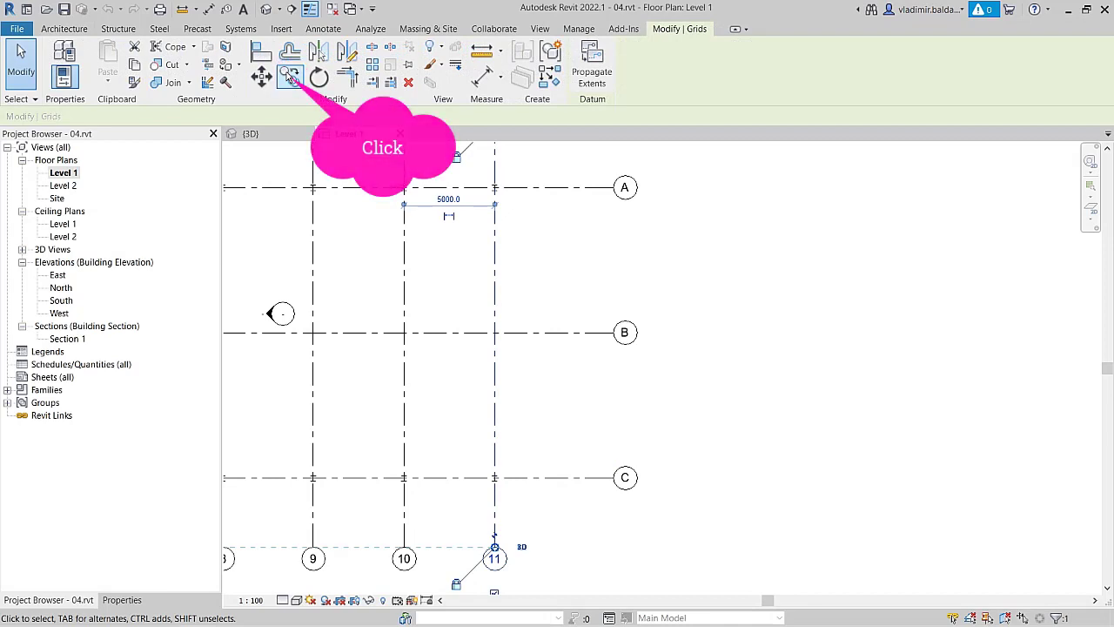
pyautogui.click(495, 248)
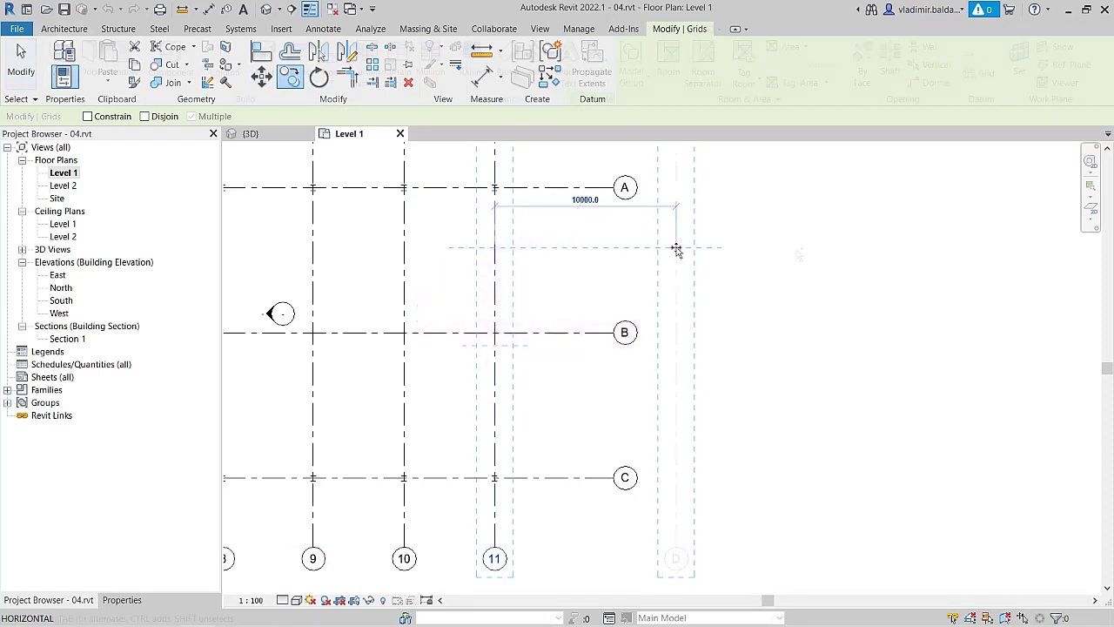
# Place the copy 10000 right as grid D and extend grids A, B and C past it
pyautogui.click(676, 250)
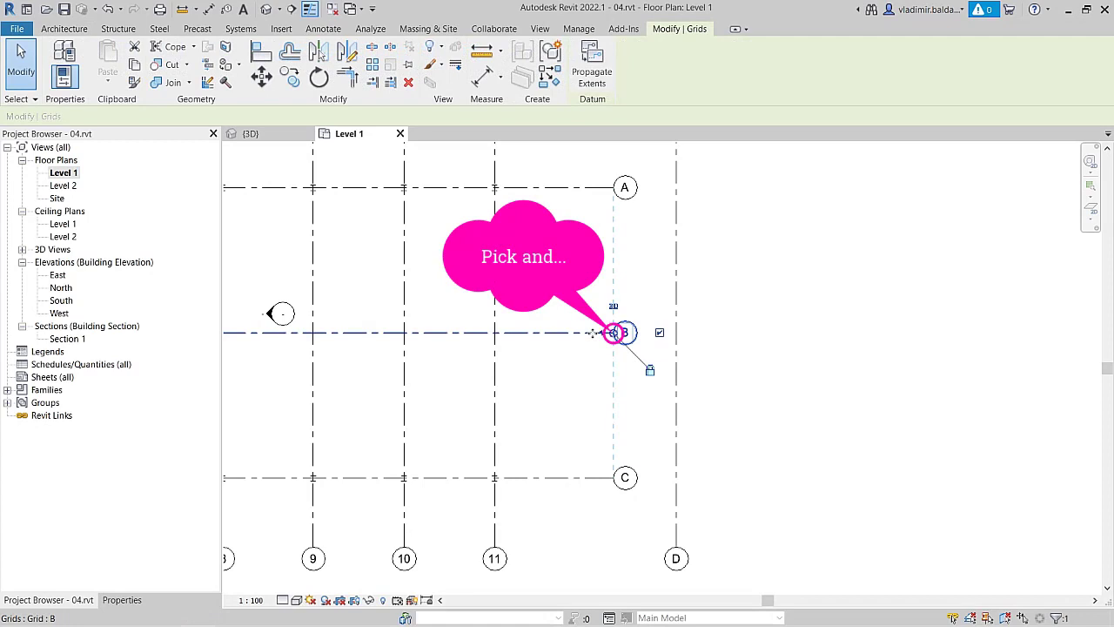
pyautogui.moveTo(613, 333); pyautogui.dragTo(964, 331)
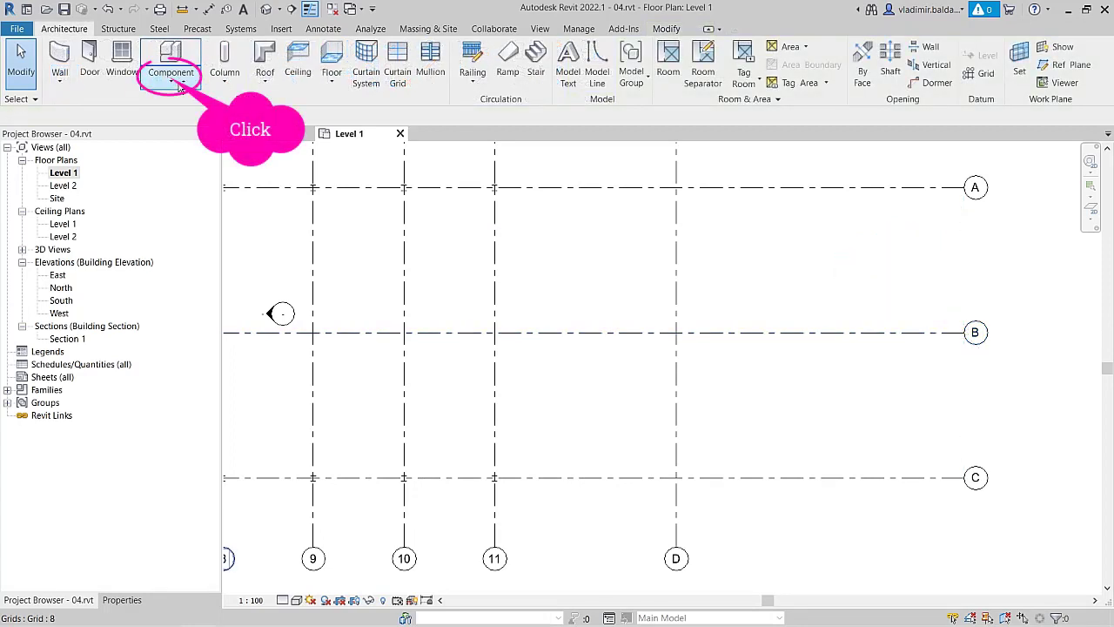
# Create a Model In-Place family in the Walls category, keeping the name Walls 1
pyautogui.click(179, 87)
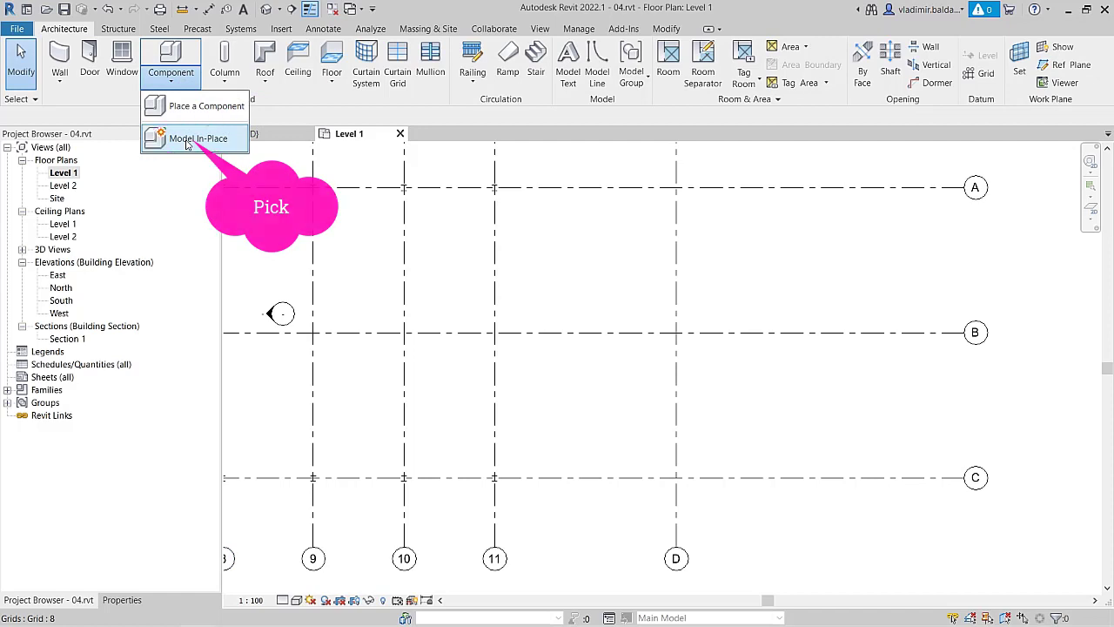
pyautogui.click(186, 141)
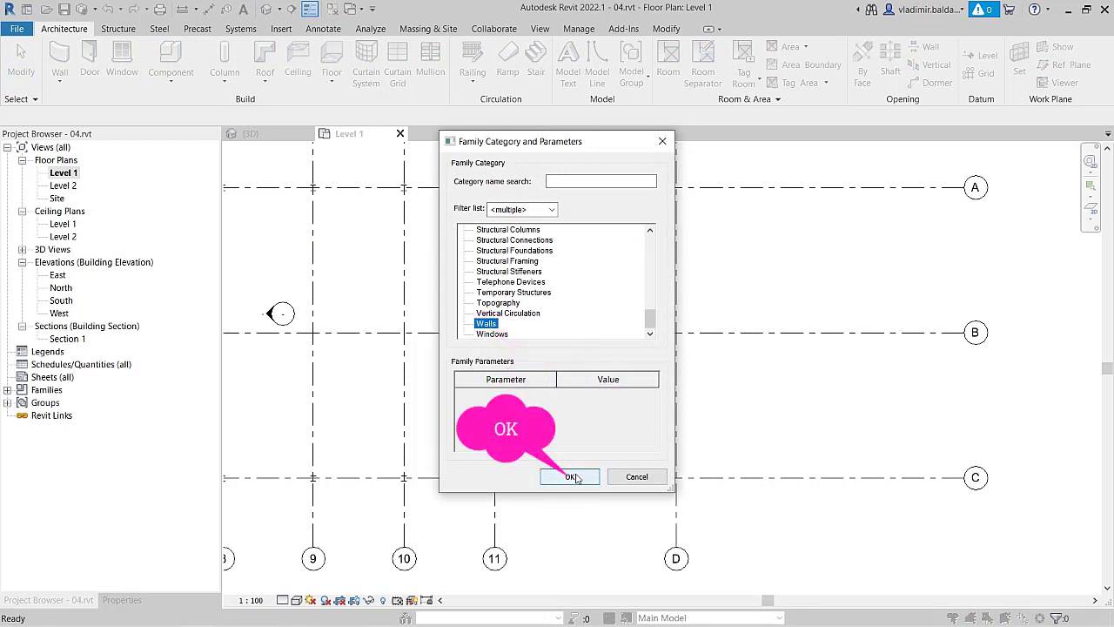
pyautogui.click(572, 477)
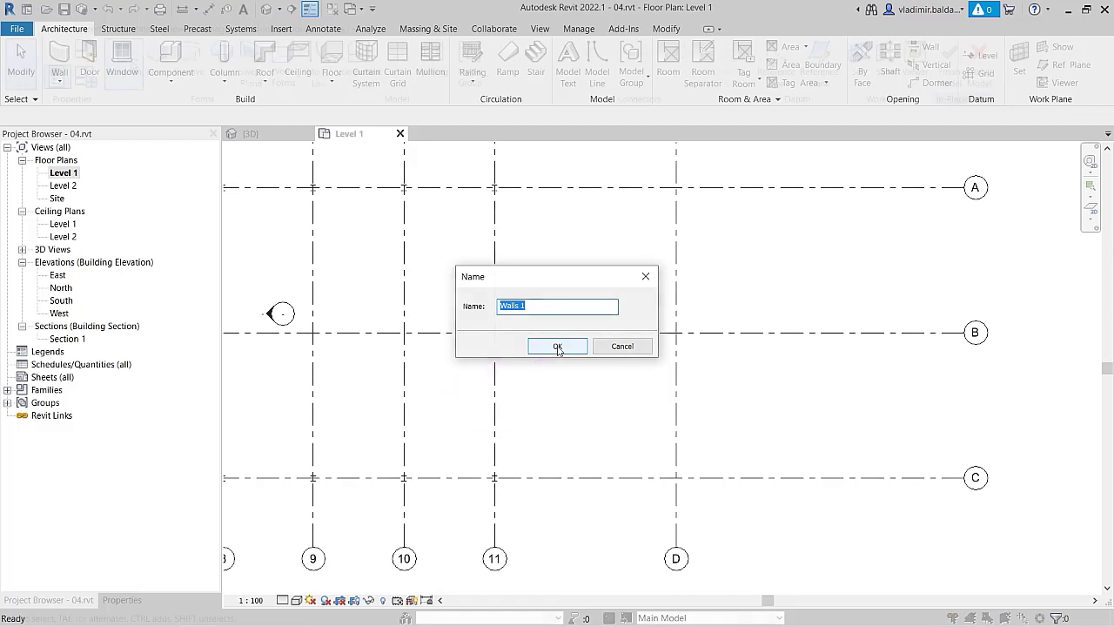
pyautogui.click(558, 347)
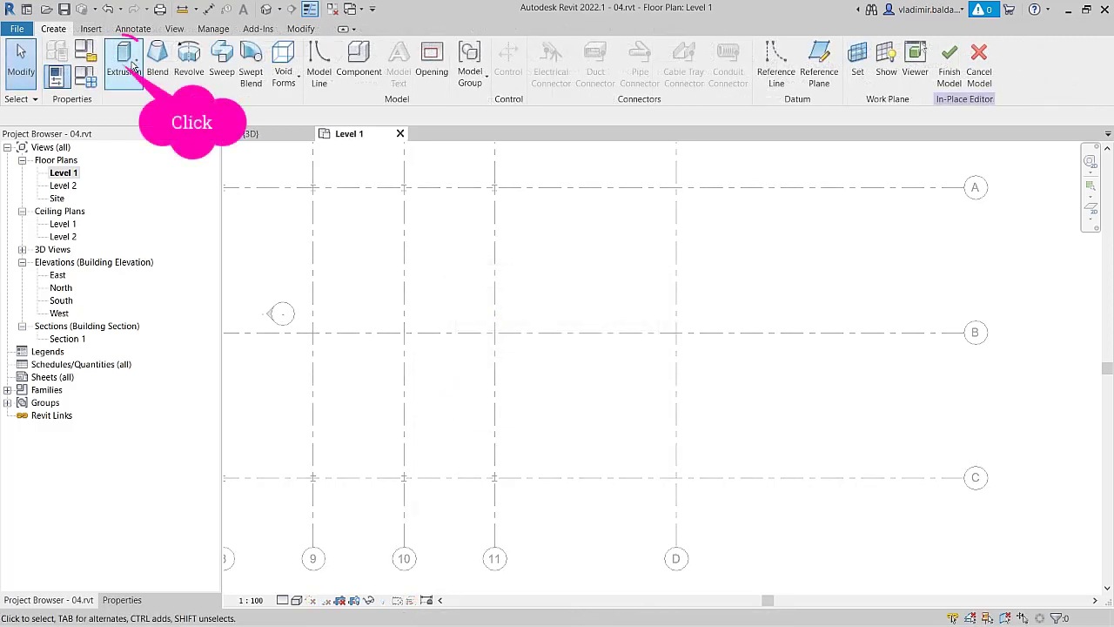
# Start an extrusion and draw a 180° centre-ends arc, radius 8400, centred at B/D, from grid A to C
pyautogui.click(131, 64)
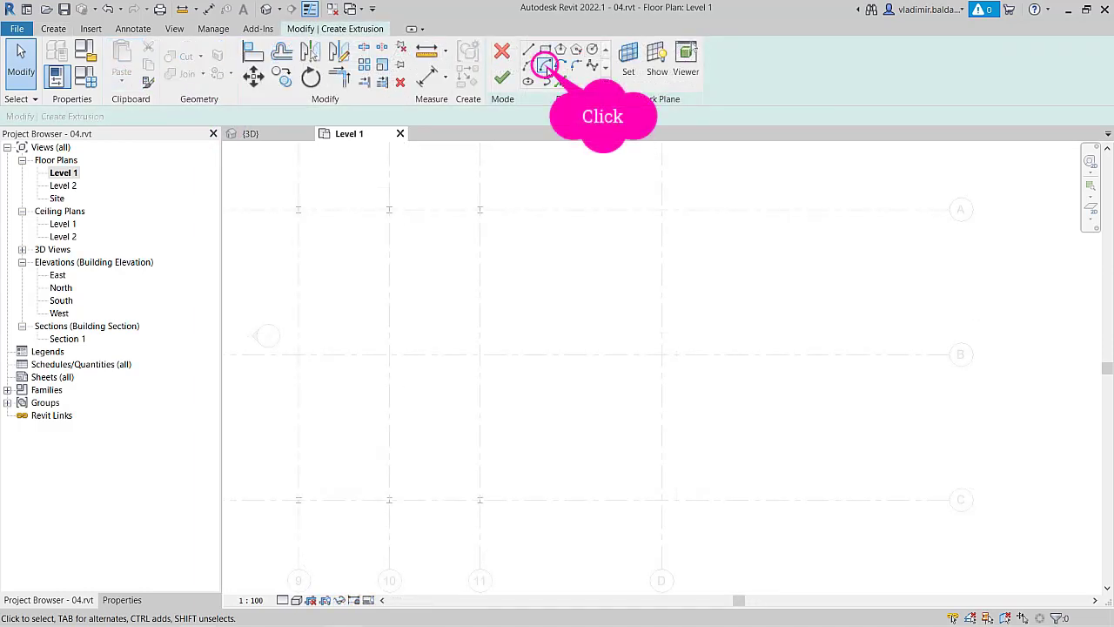
pyautogui.click(545, 67)
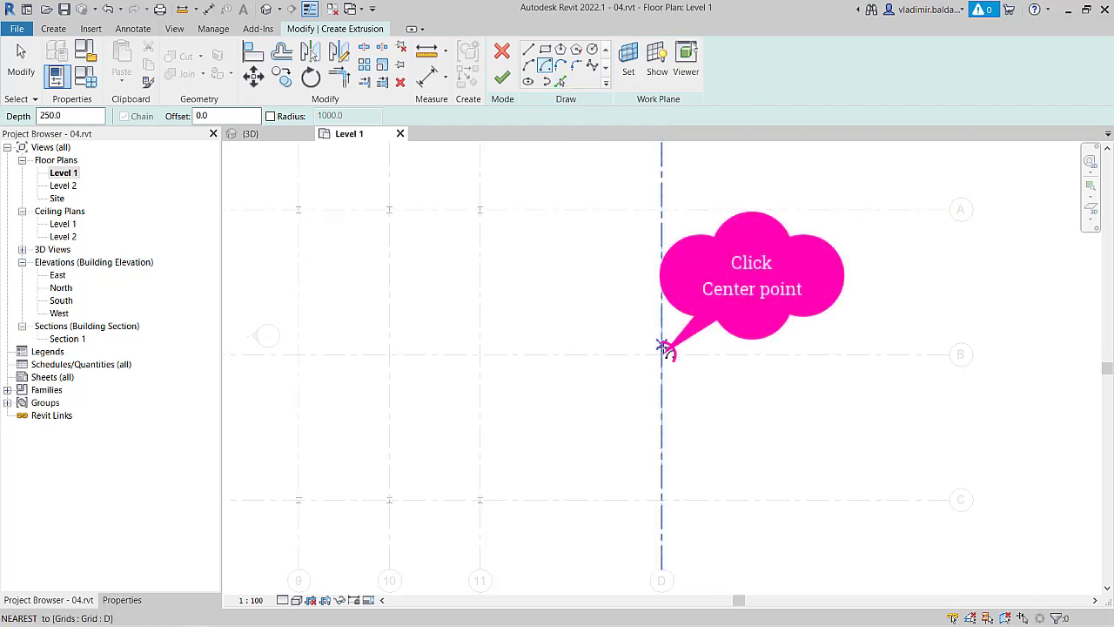
pyautogui.click(661, 354)
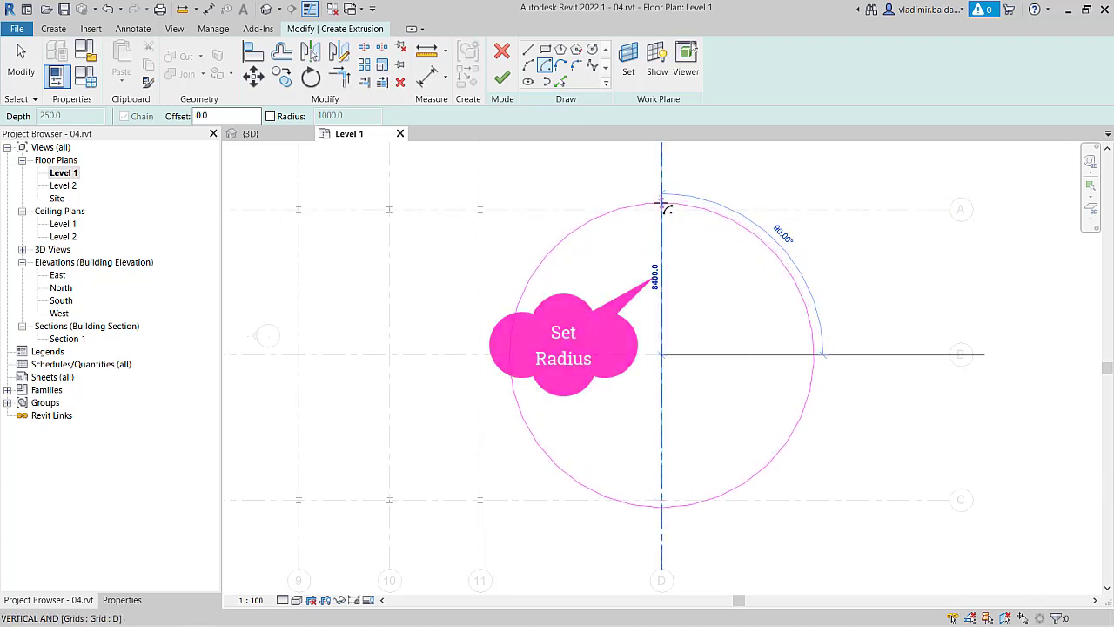
pyautogui.click(662, 205)
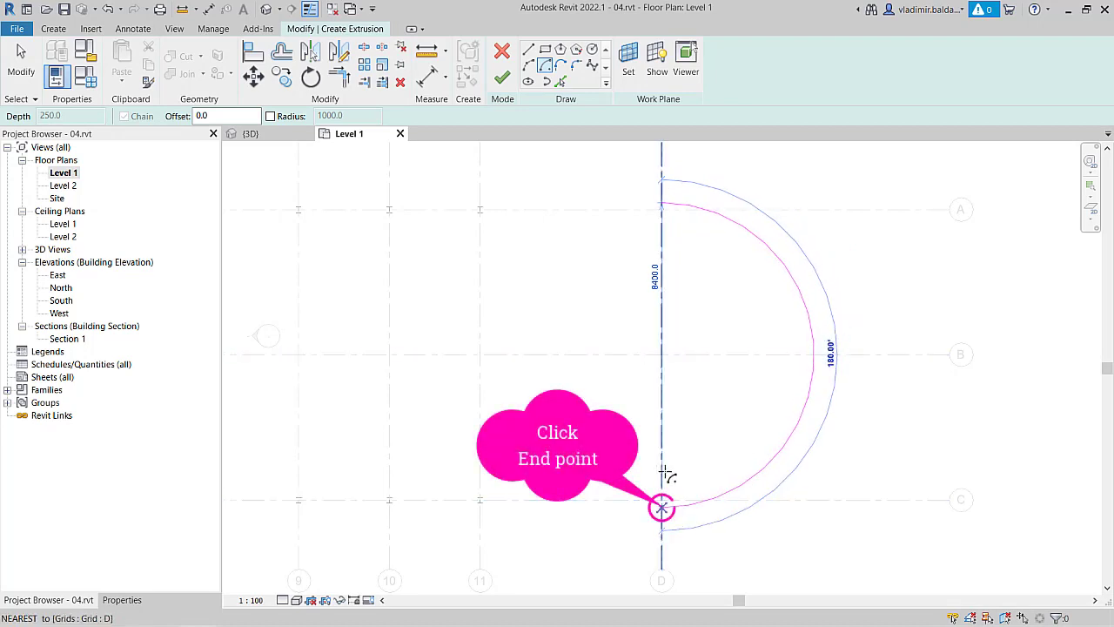
pyautogui.click(665, 475)
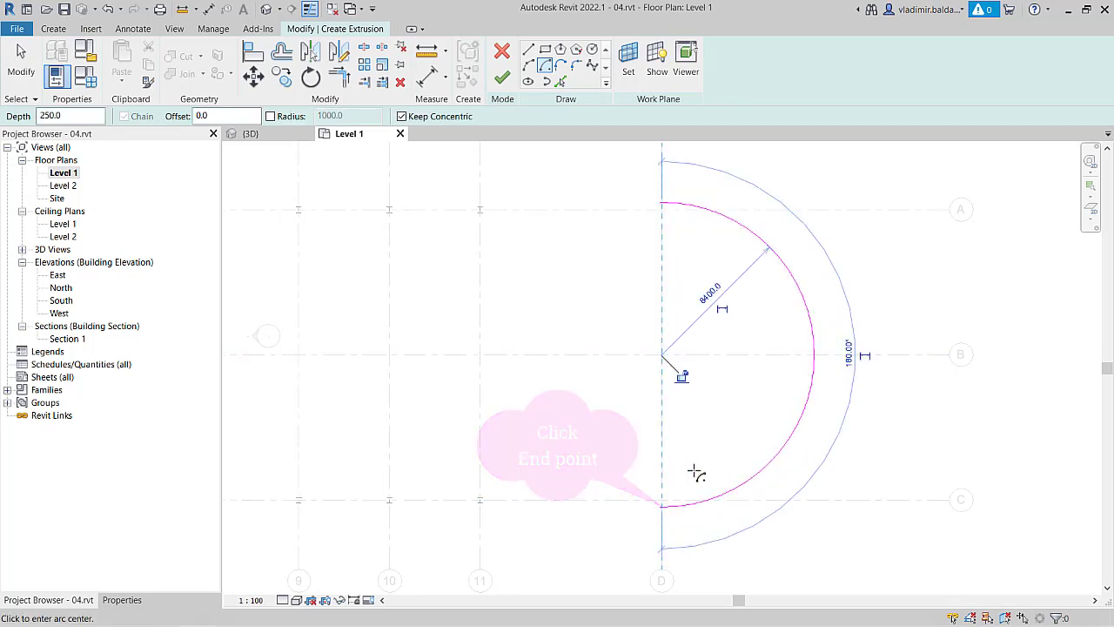
# From the arc's top, draw lines 6000 left, 500 down, 2000 right, then slanted to the B/D centre
pyautogui.click(528, 50)
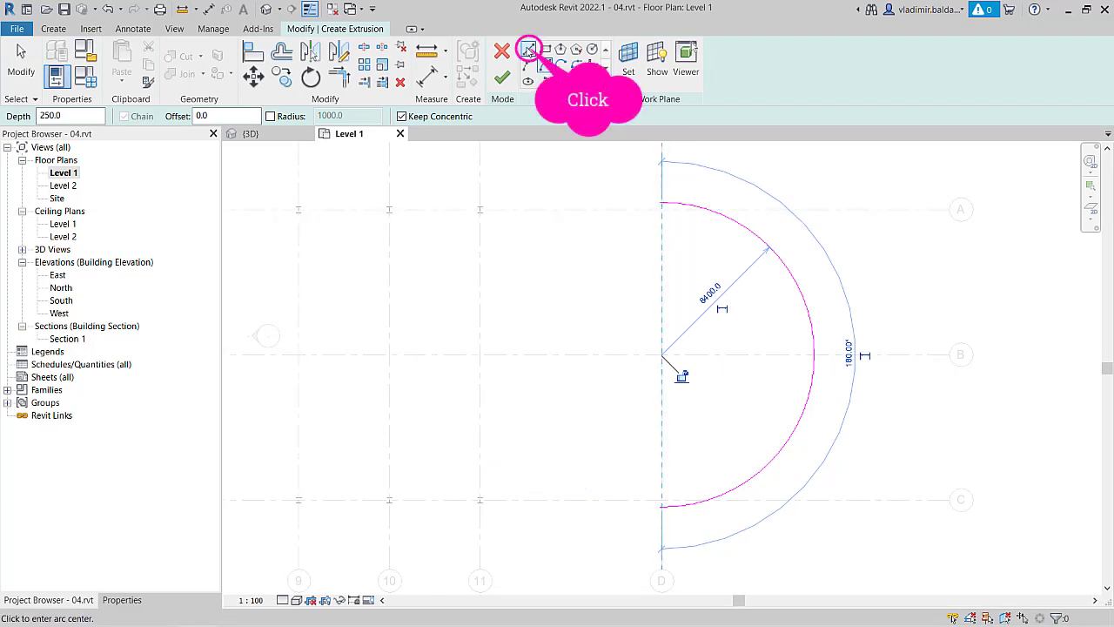
pyautogui.click(528, 51)
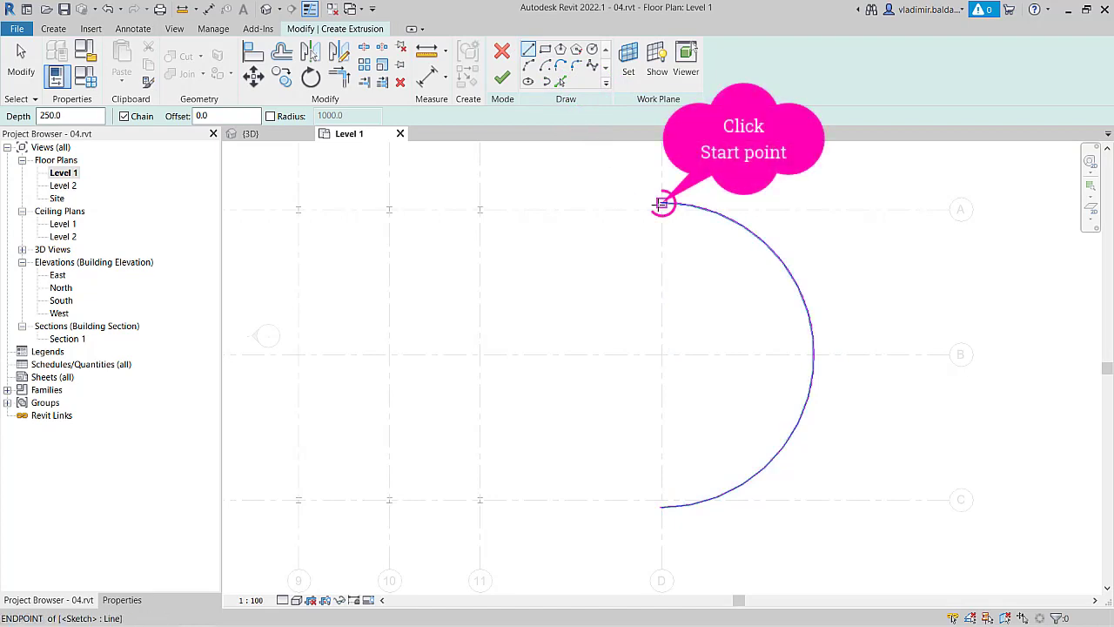
pyautogui.click(661, 204)
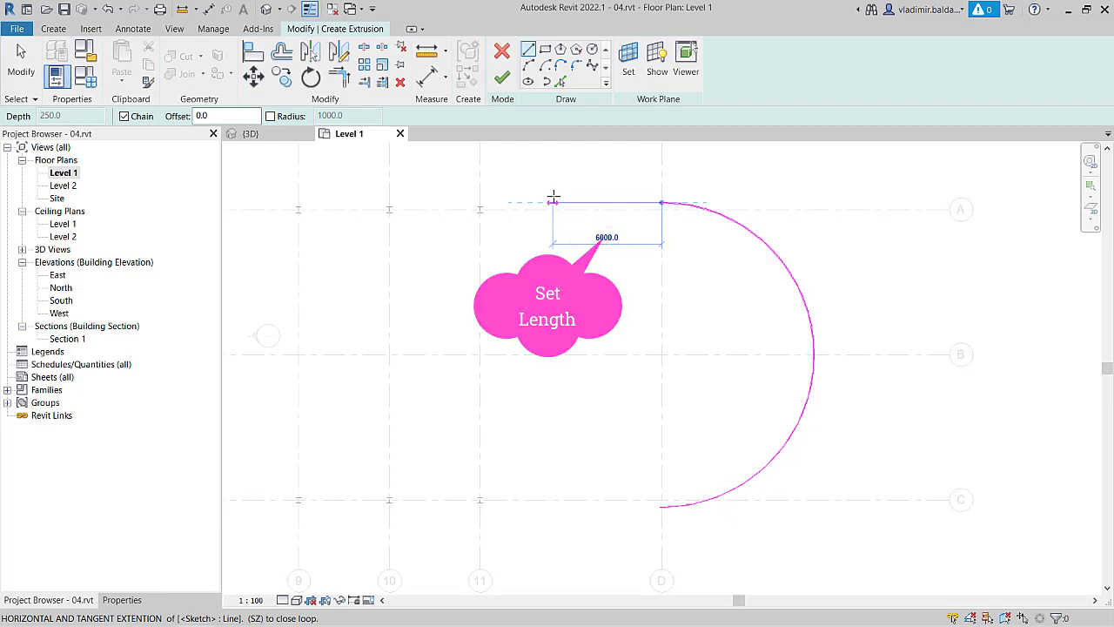
pyautogui.click(553, 202)
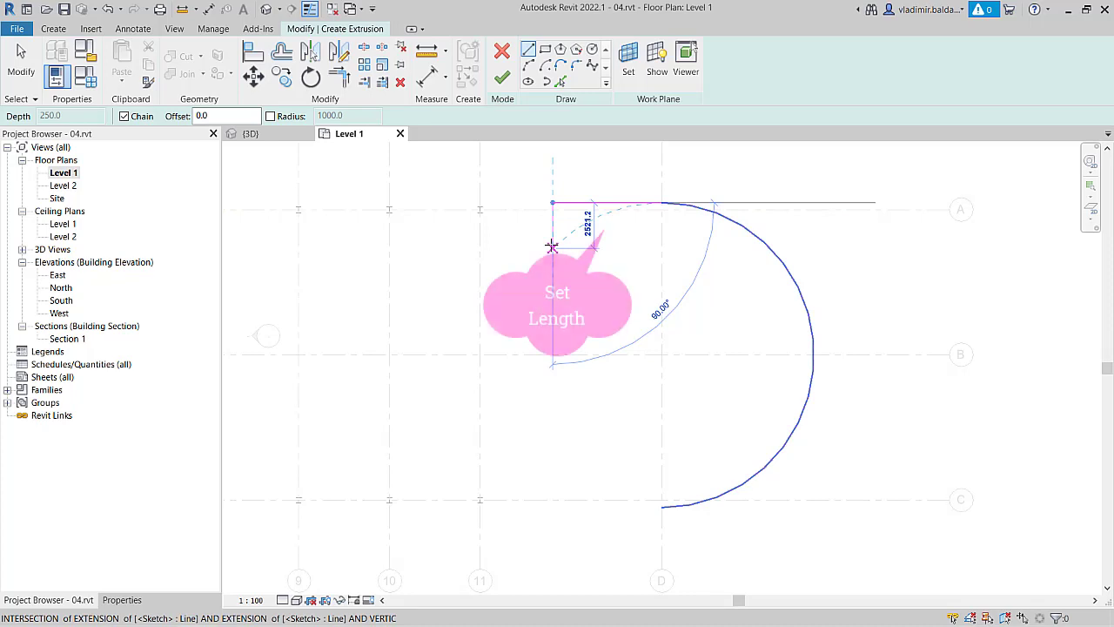
pyautogui.write('500')
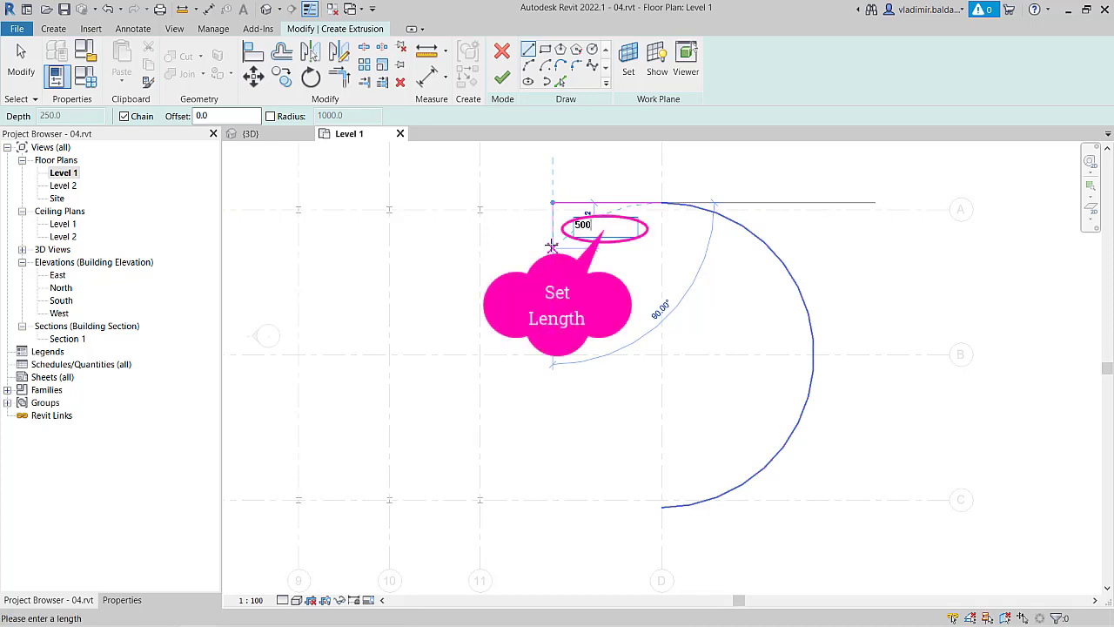
pyautogui.press('Return')
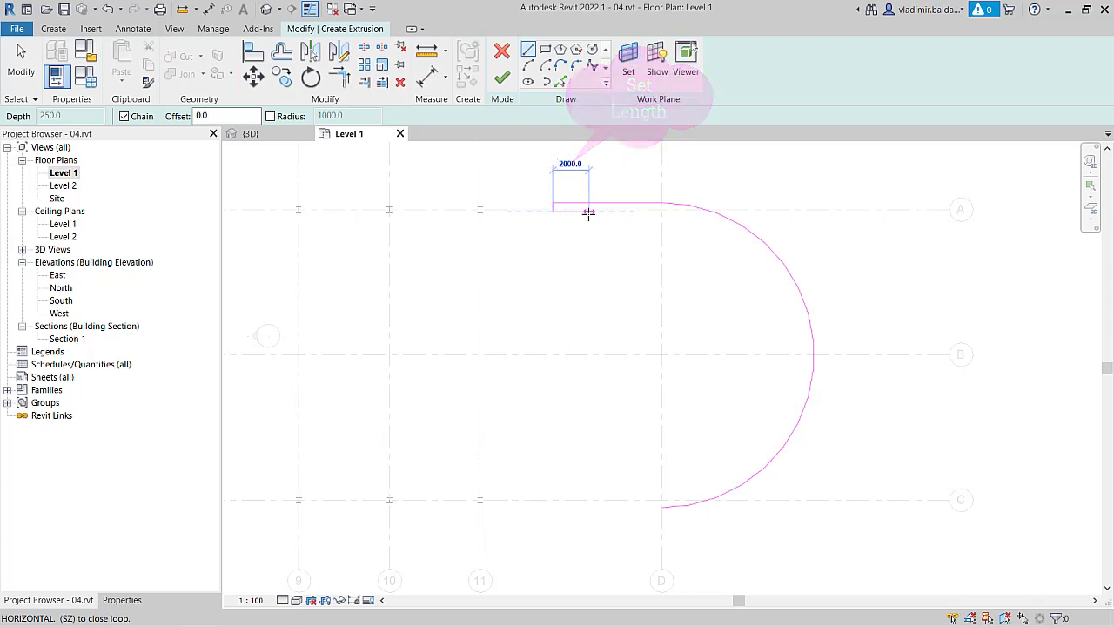
pyautogui.click(589, 213)
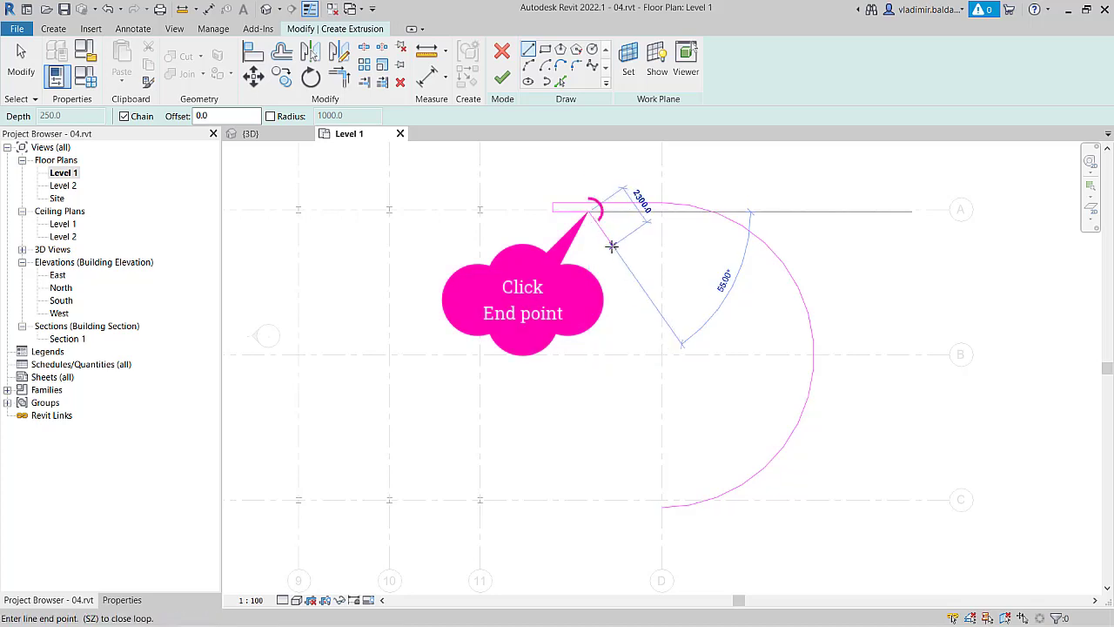
pyautogui.click(661, 355)
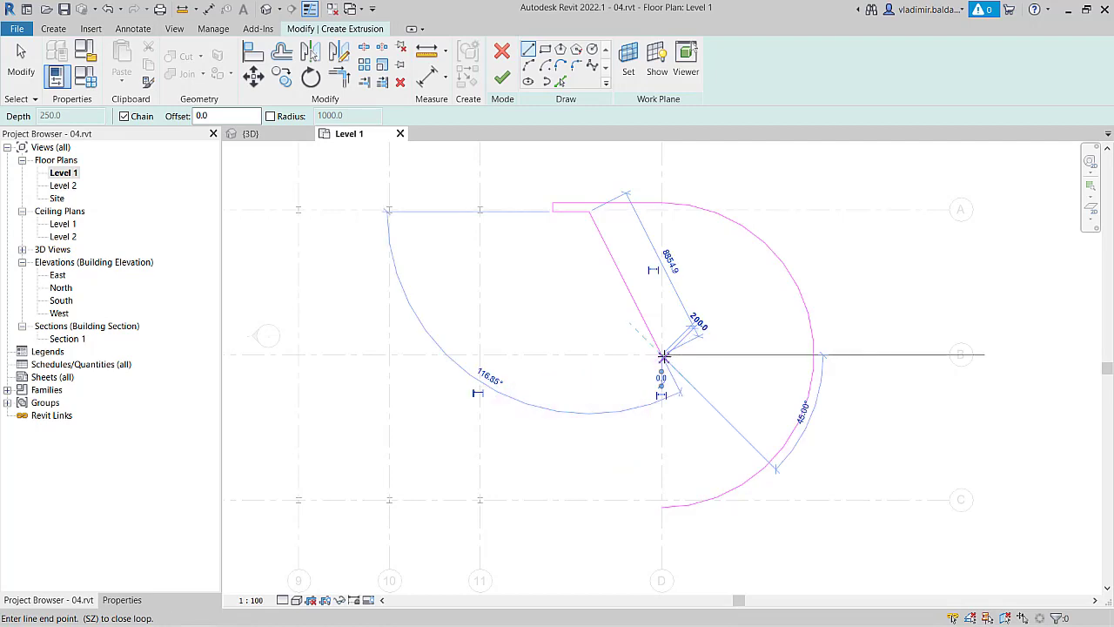
pyautogui.click(562, 81)
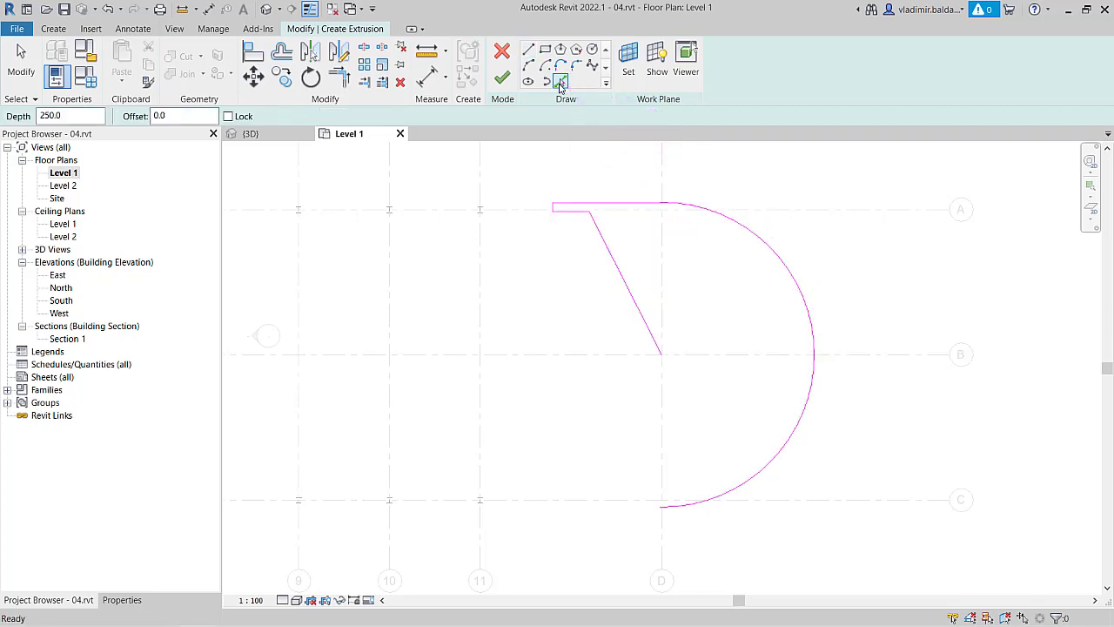
# Pick the arc with a 300 offset to add a concentric inner arc
pyautogui.doubleClick(186, 119)
pyautogui.write('3')
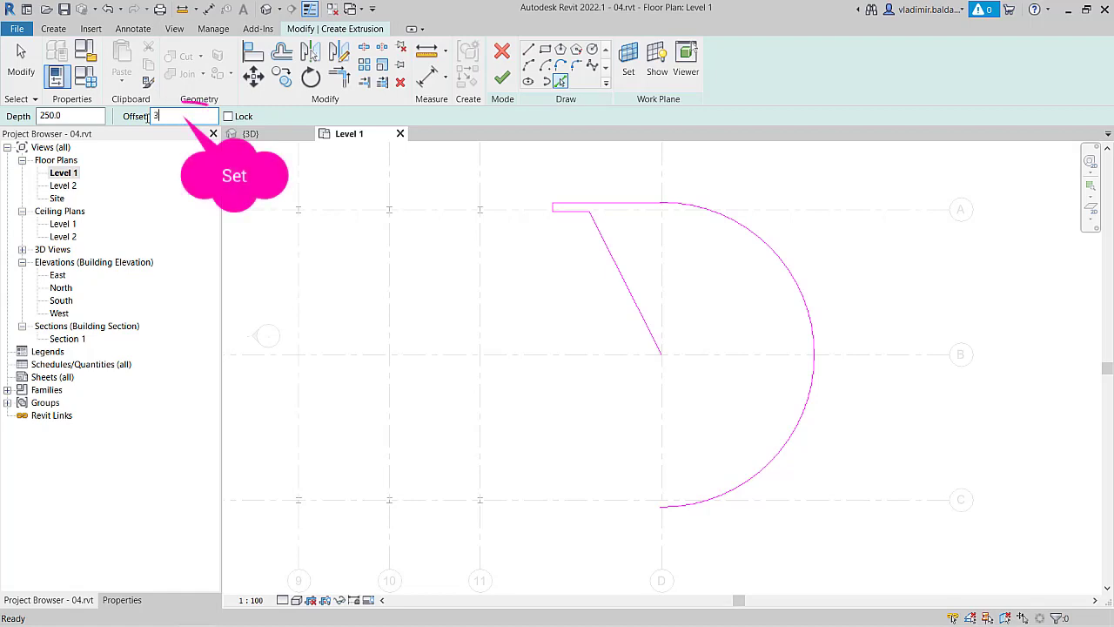
pyautogui.write('00')
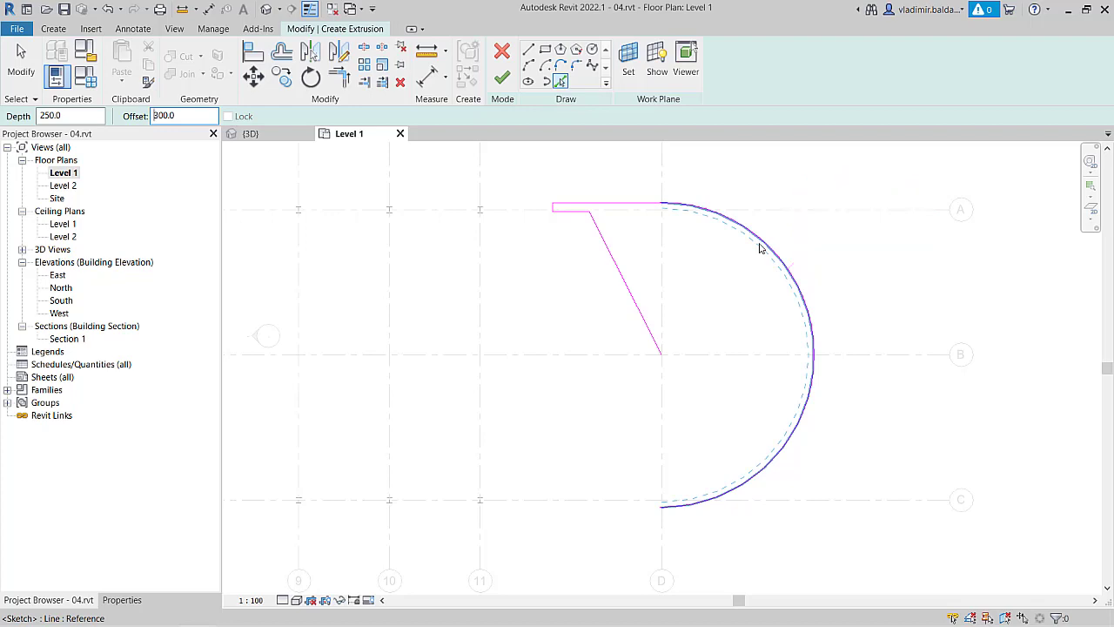
pyautogui.click(758, 249)
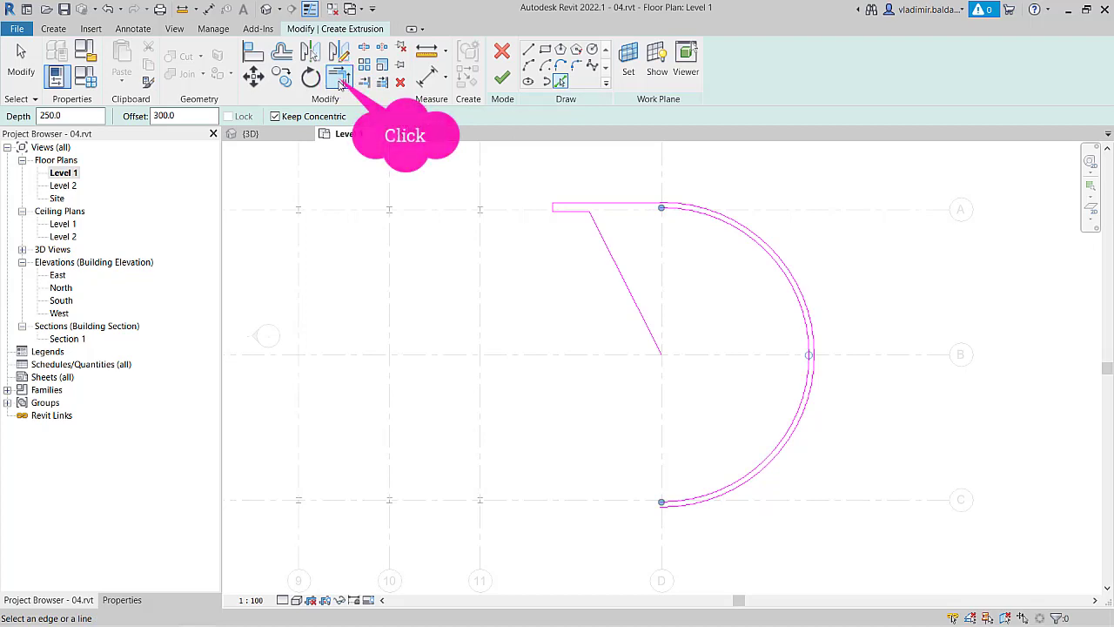
# Trim/extend the arc and diagonal notch line into a corner at the top end
pyautogui.click(339, 82)
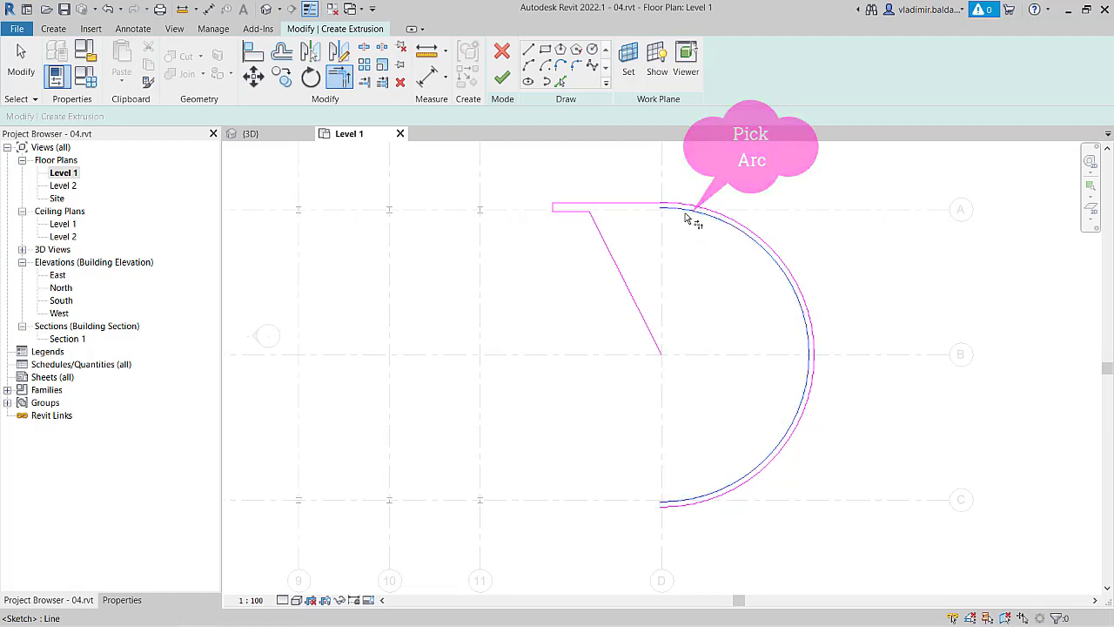
pyautogui.click(683, 218)
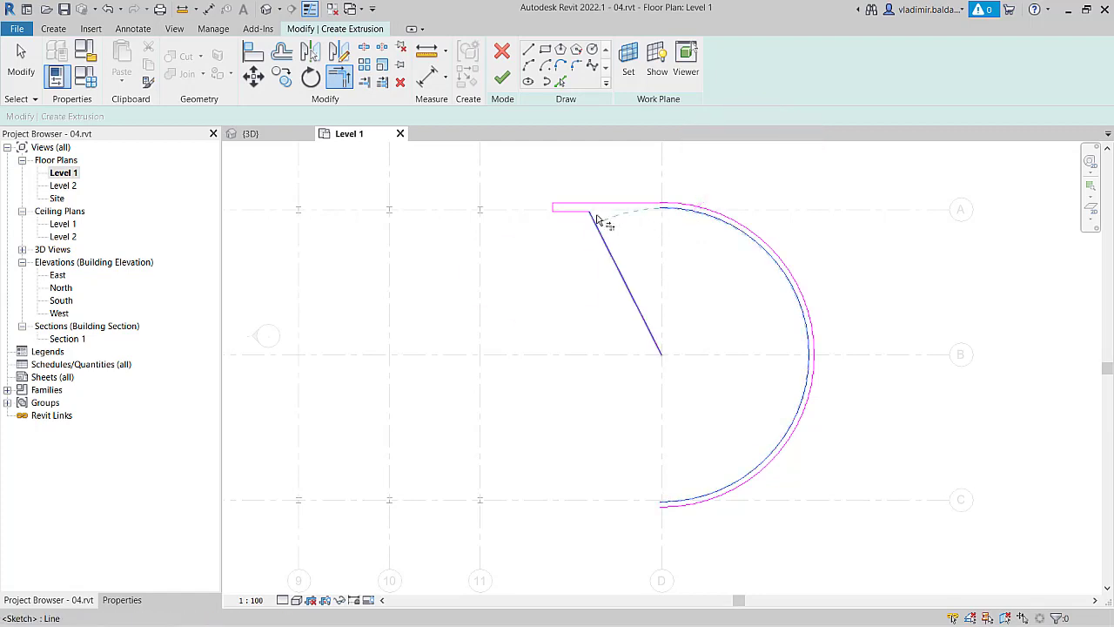
pyautogui.click(597, 219)
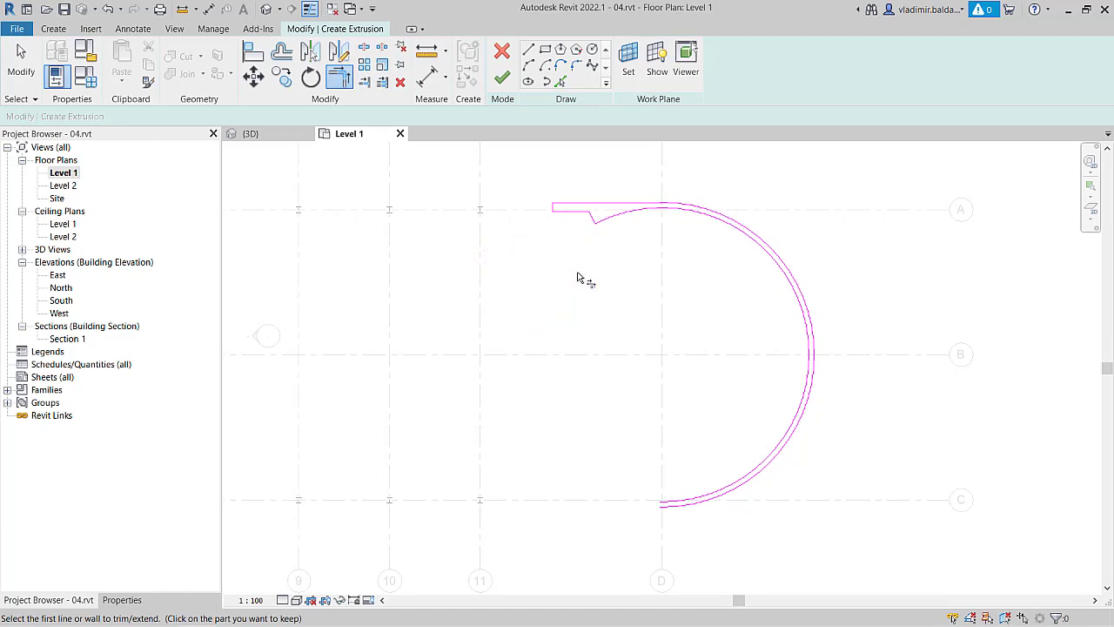
pyautogui.press('Escape')
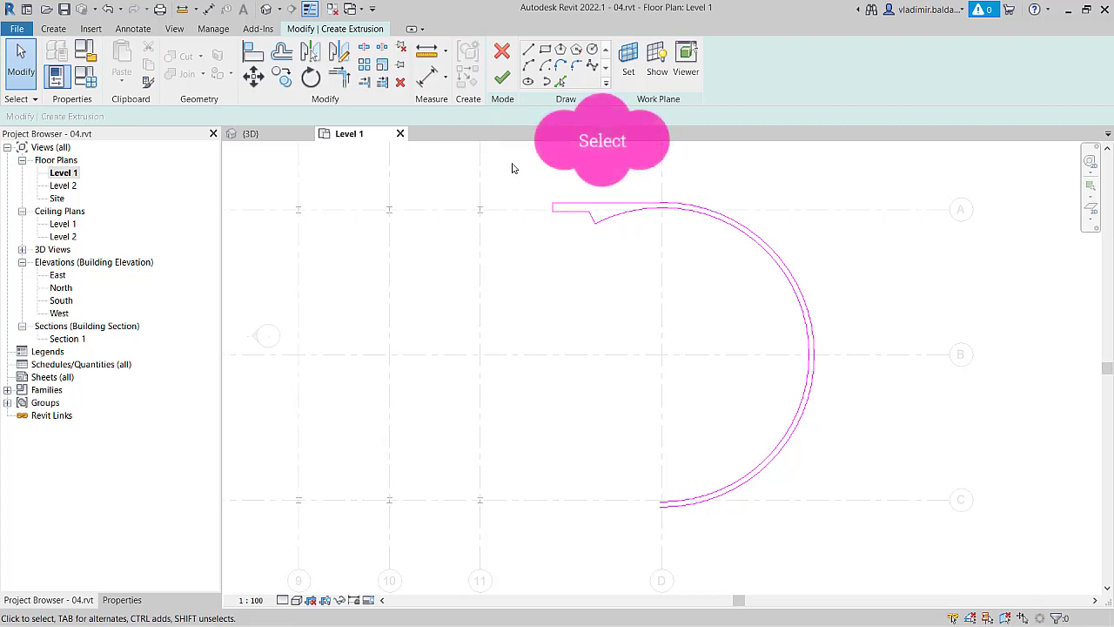
# Mirror the top end's notch lines about grid B onto the grid C end
pyautogui.moveTo(509, 152); pyautogui.dragTo(710, 298)
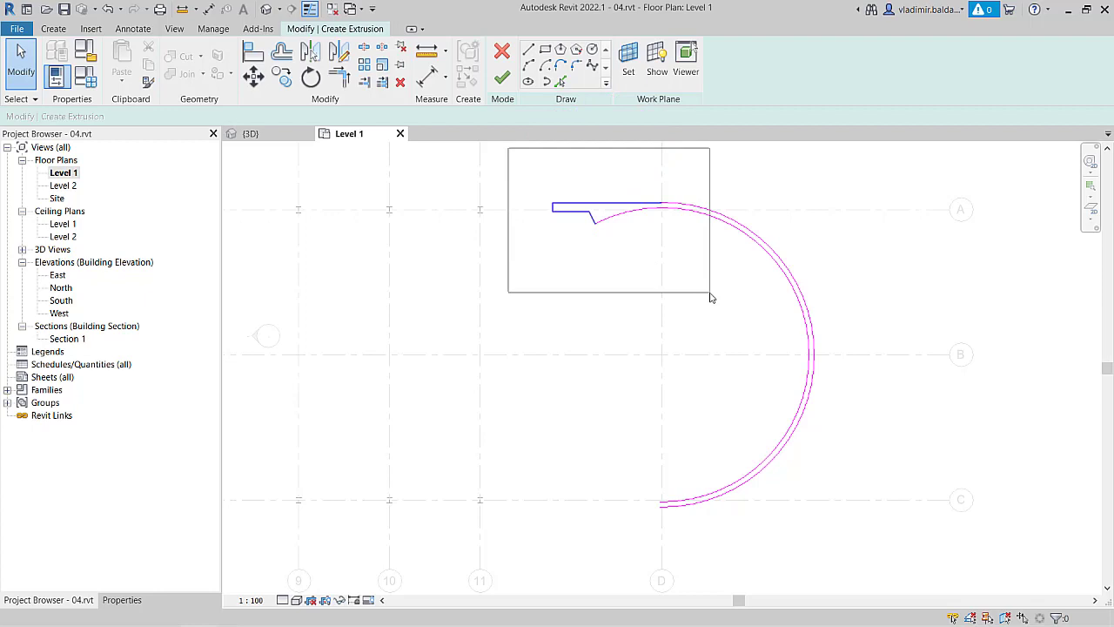
pyautogui.moveTo(710, 297); pyautogui.dragTo(710, 297)
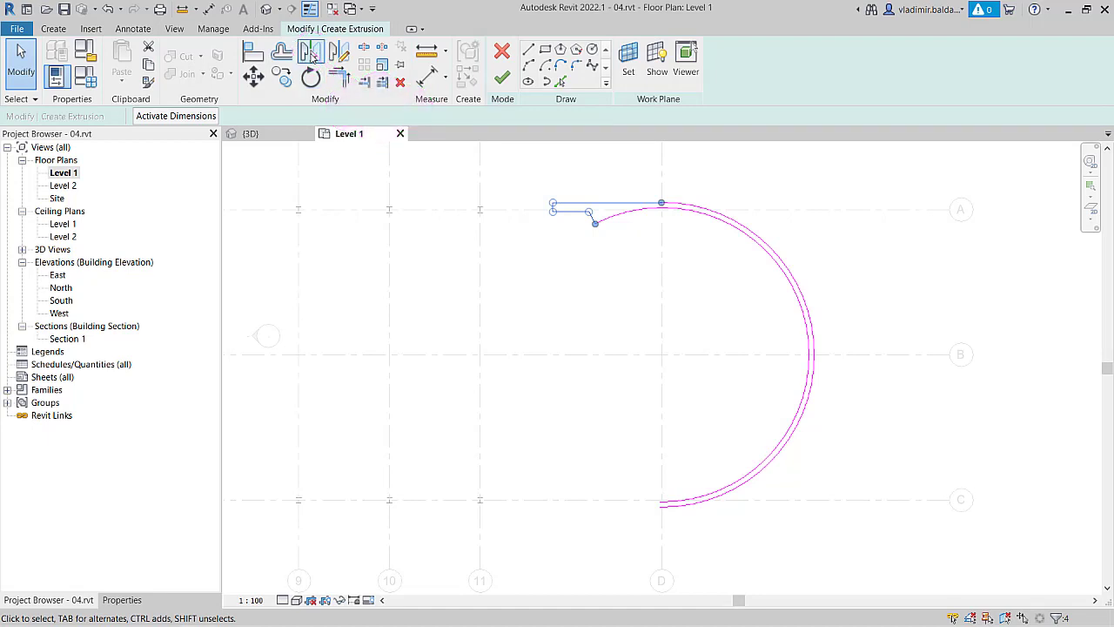
pyautogui.click(311, 55)
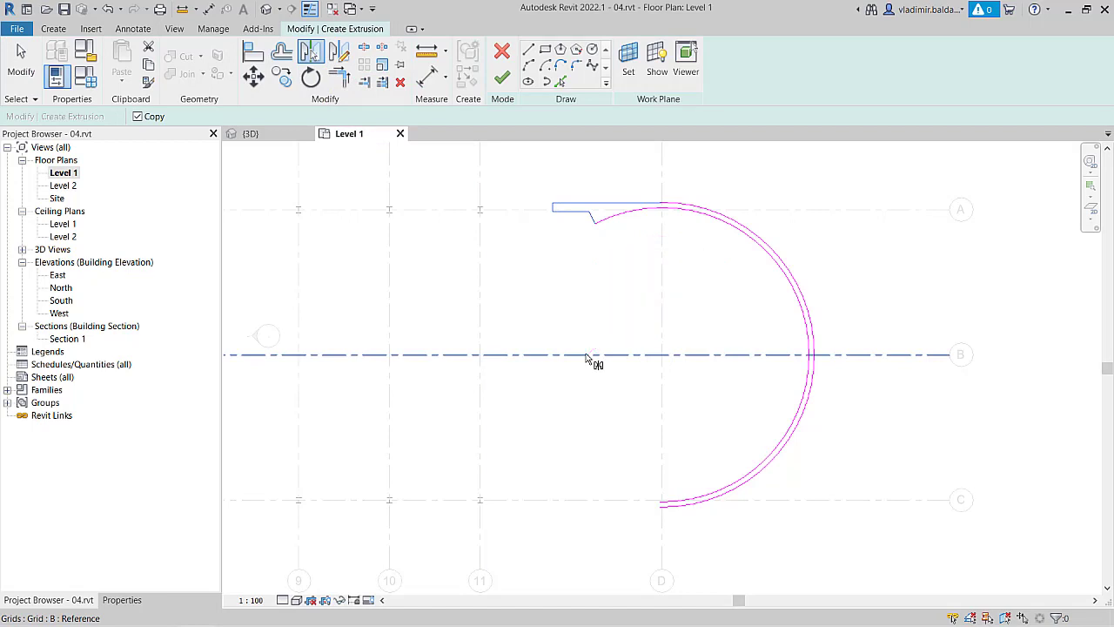
pyautogui.click(586, 355)
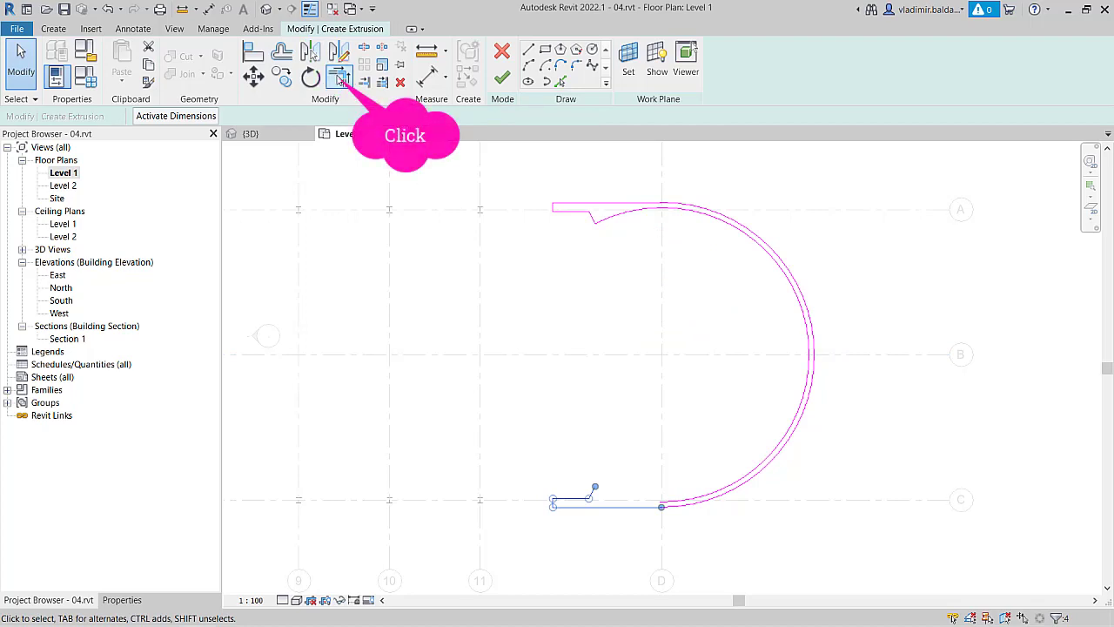
# Join the inner arc to the bottom short diagonal line with Trim/Extend to Corner
pyautogui.click(340, 78)
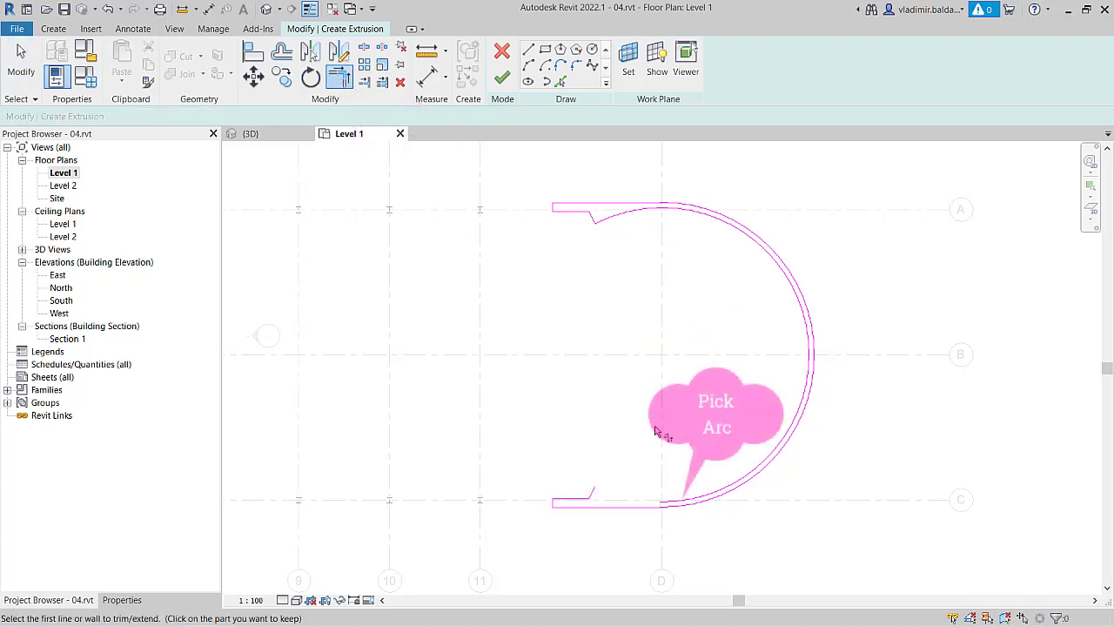
pyautogui.click(689, 503)
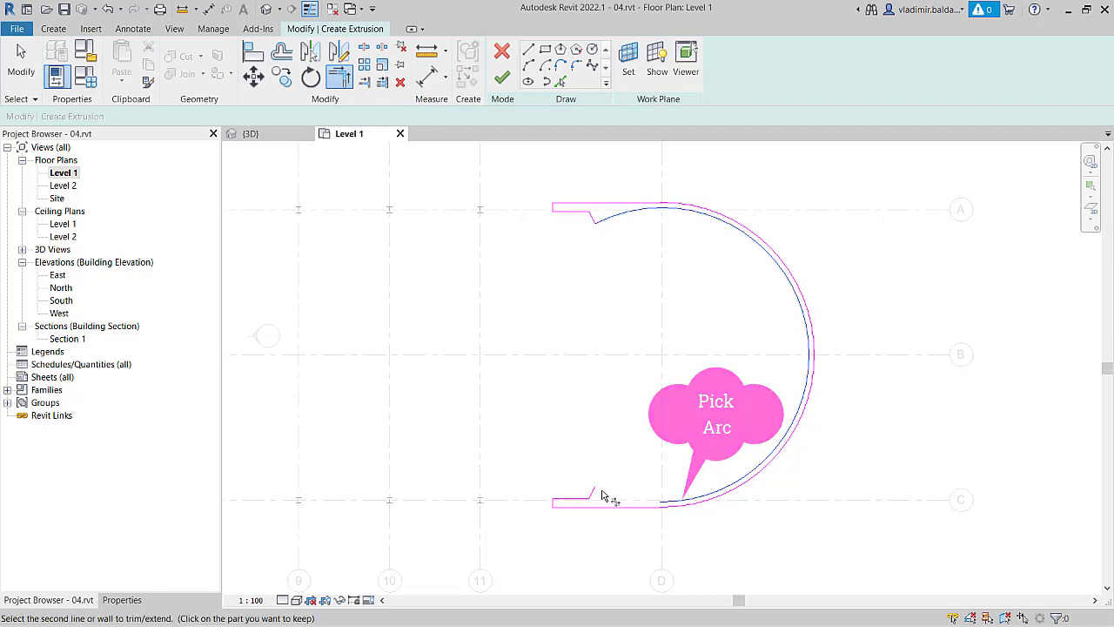
pyautogui.click(593, 492)
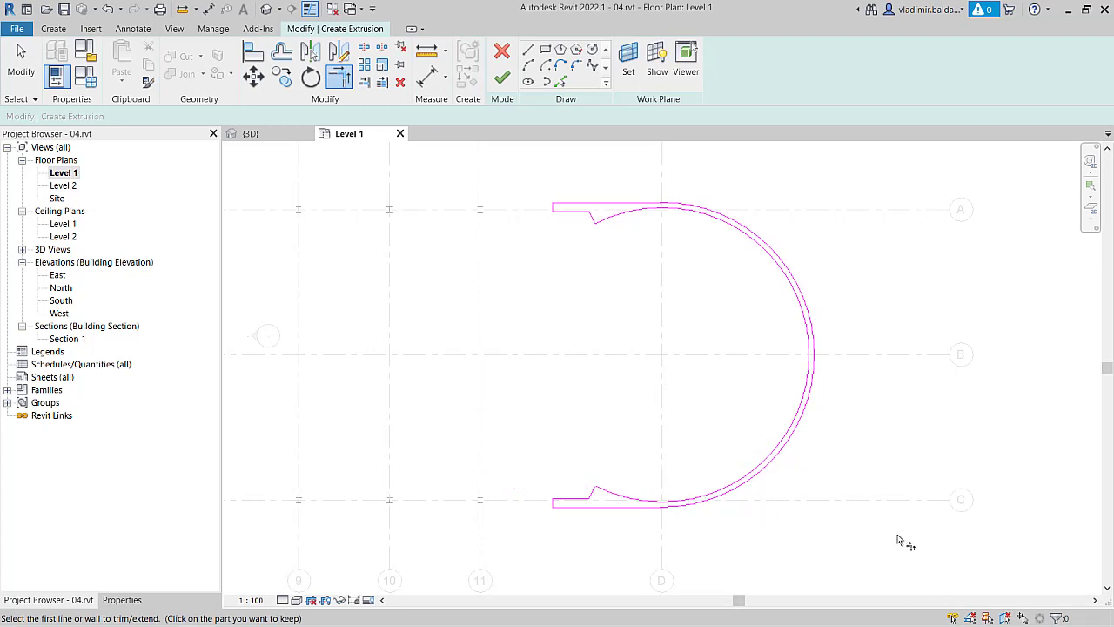
# Finish the sketch into a solid extrusion and view it in 3D
pyautogui.click(507, 81)
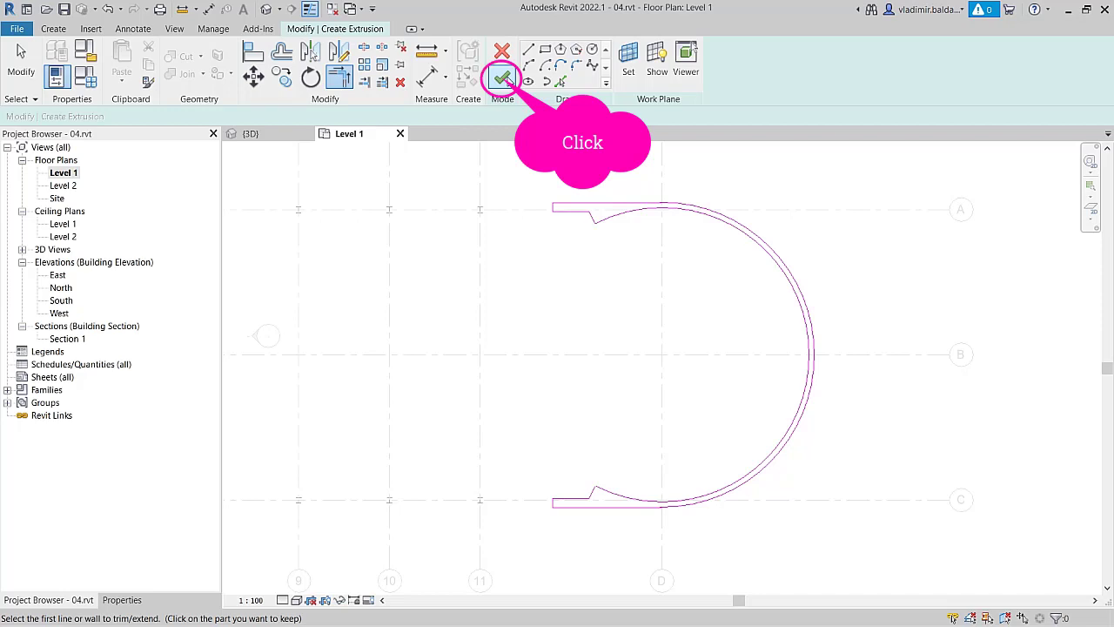
pyautogui.click(503, 79)
pyautogui.click(270, 12)
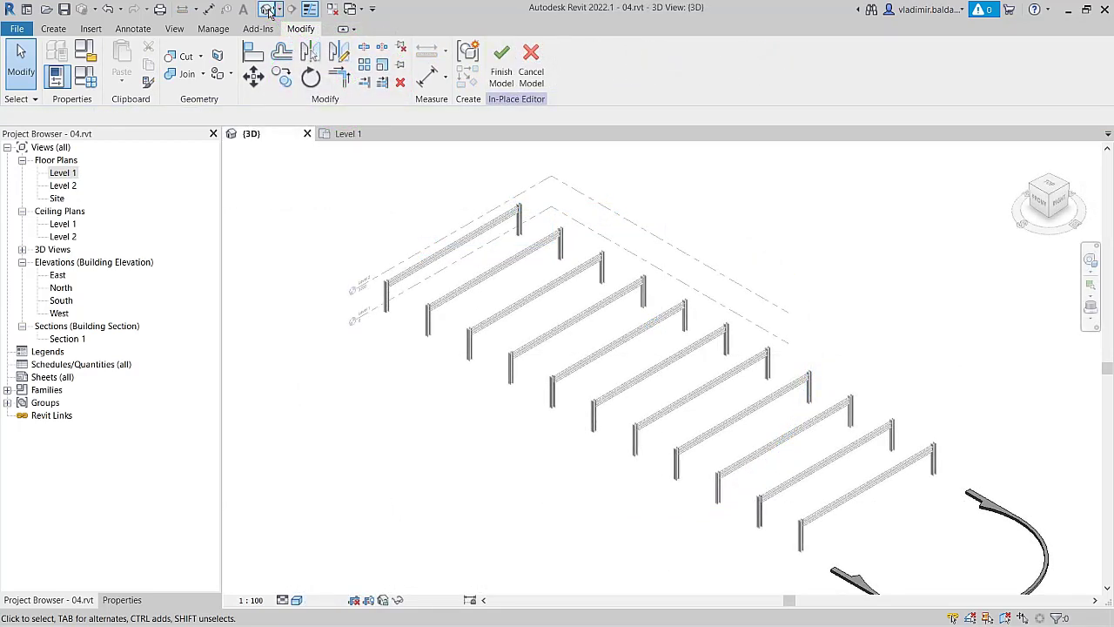
# Stretch the curved extrusion up to a 14216.8 depth and finish the in-place model
pyautogui.scroll(2, 707, 441)
pyautogui.scroll(2, 708, 442)
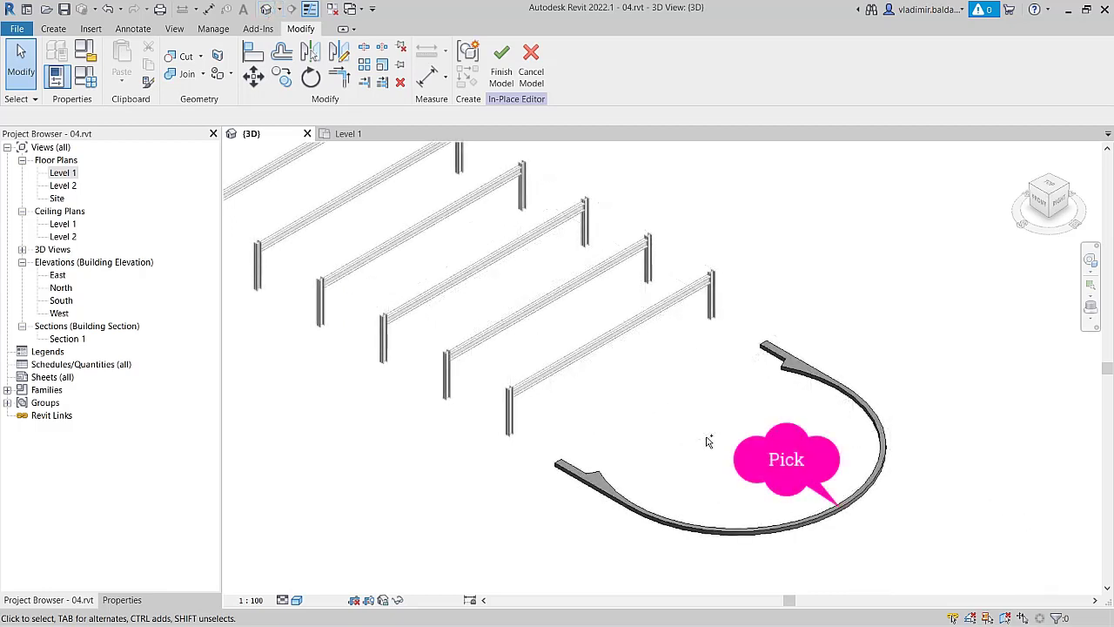
pyautogui.click(840, 501)
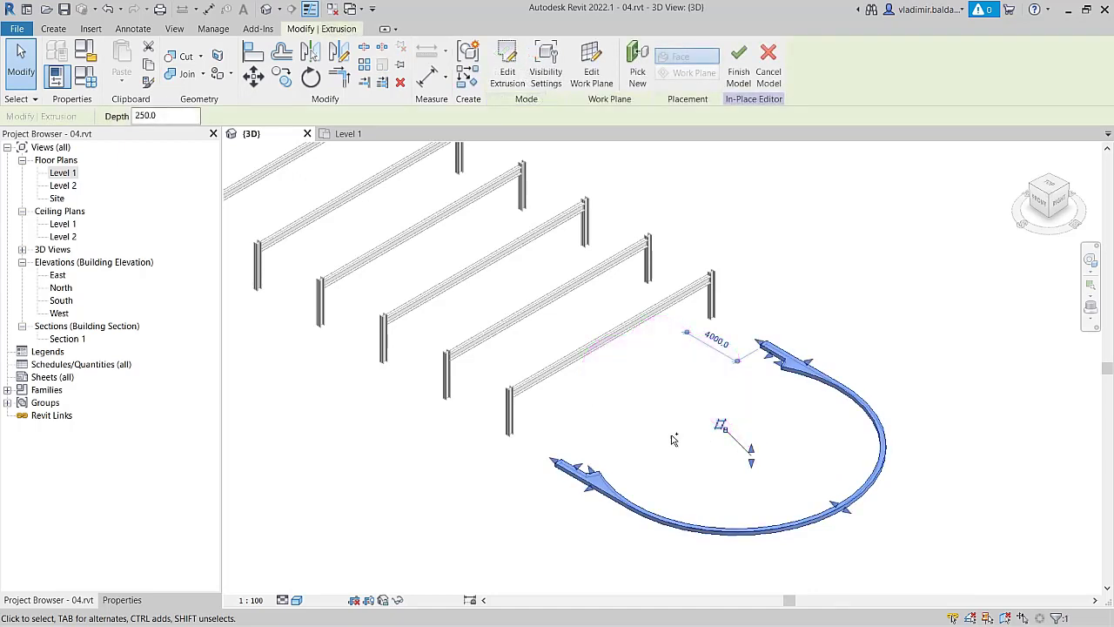
pyautogui.moveTo(750, 450); pyautogui.dragTo(746, 254)
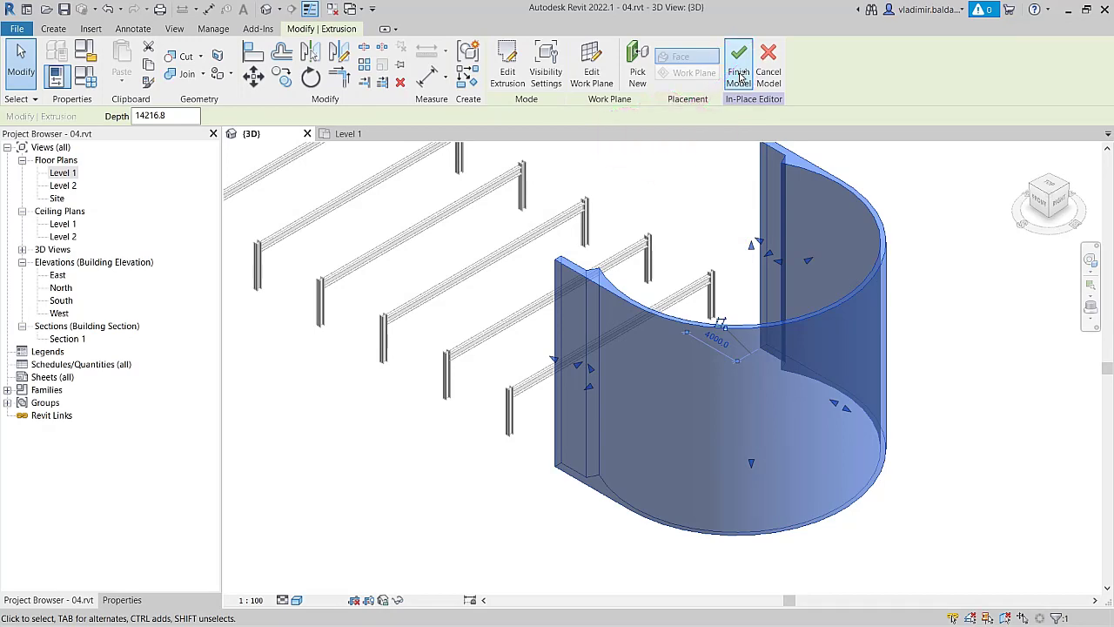
pyautogui.click(740, 76)
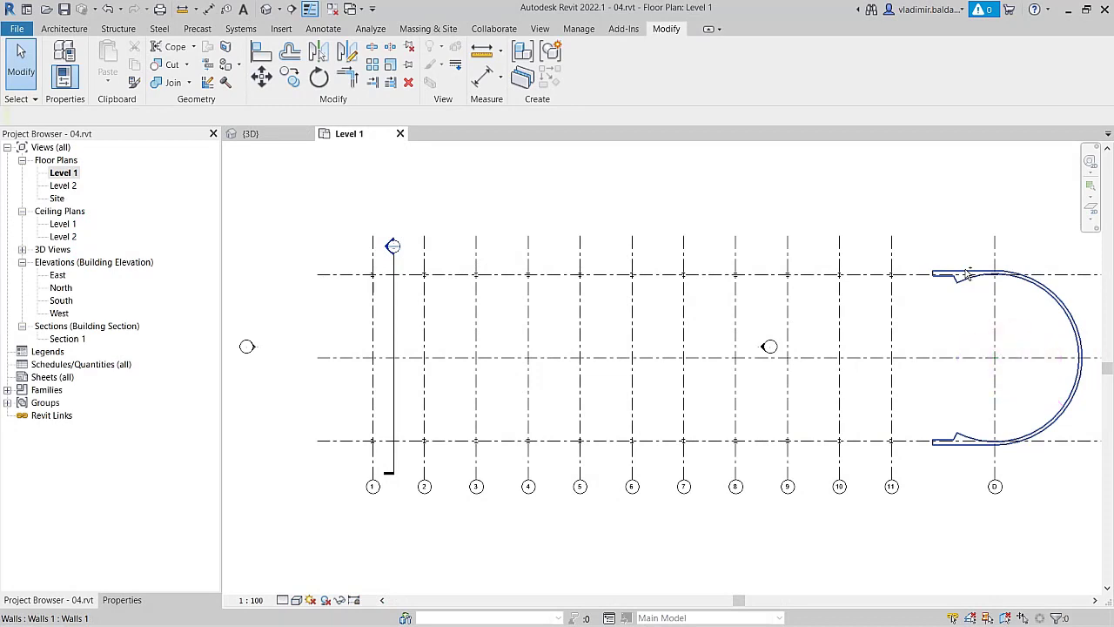
# Reopen the curved wall's extrusion sketch via Edit In-Place and Edit Extrusion, starting Mirror – Pick Axis
pyautogui.click(966, 275)
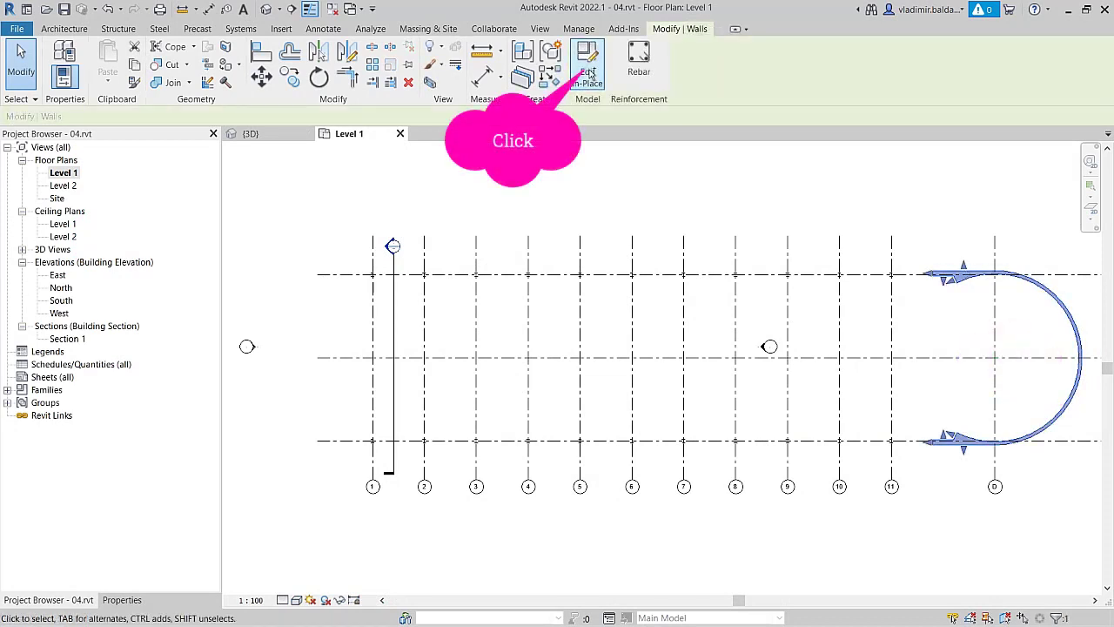
pyautogui.click(589, 74)
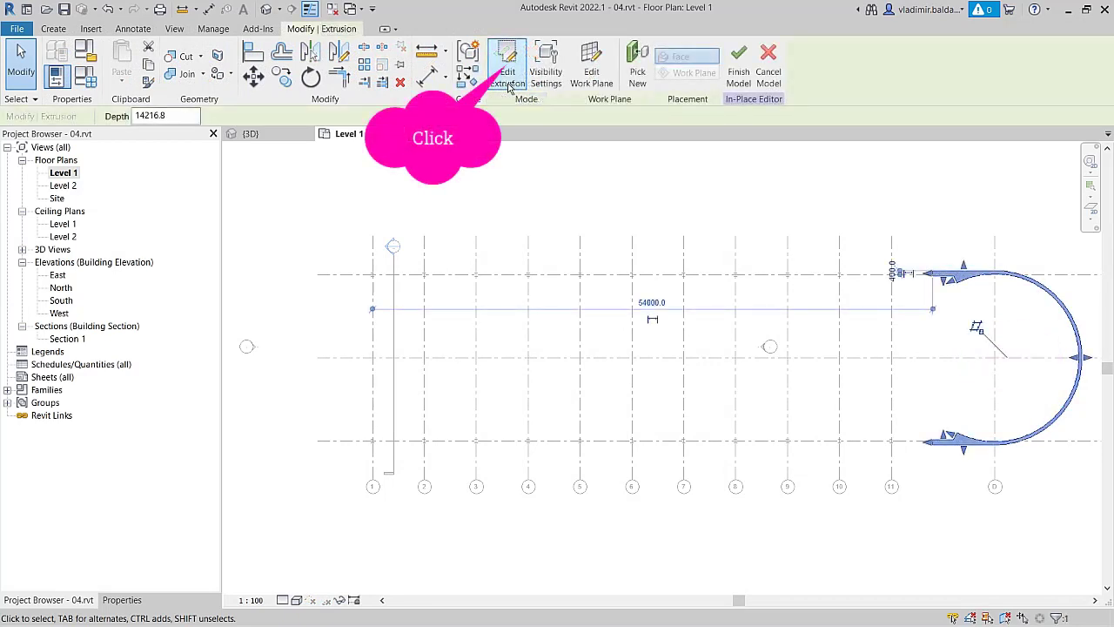
pyautogui.click(509, 87)
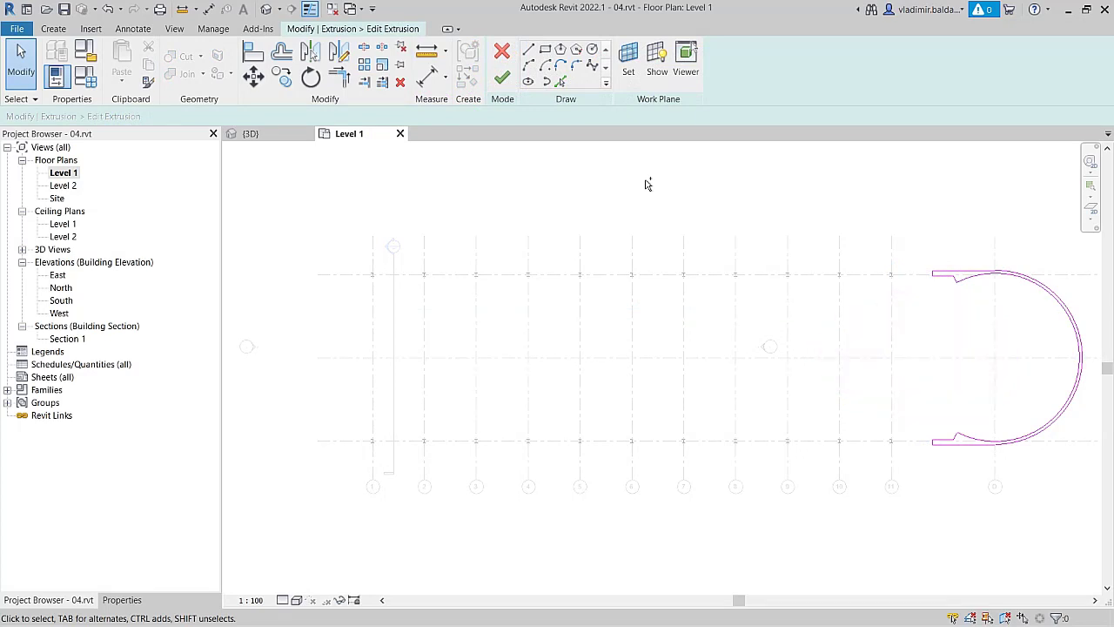
pyautogui.click(318, 54)
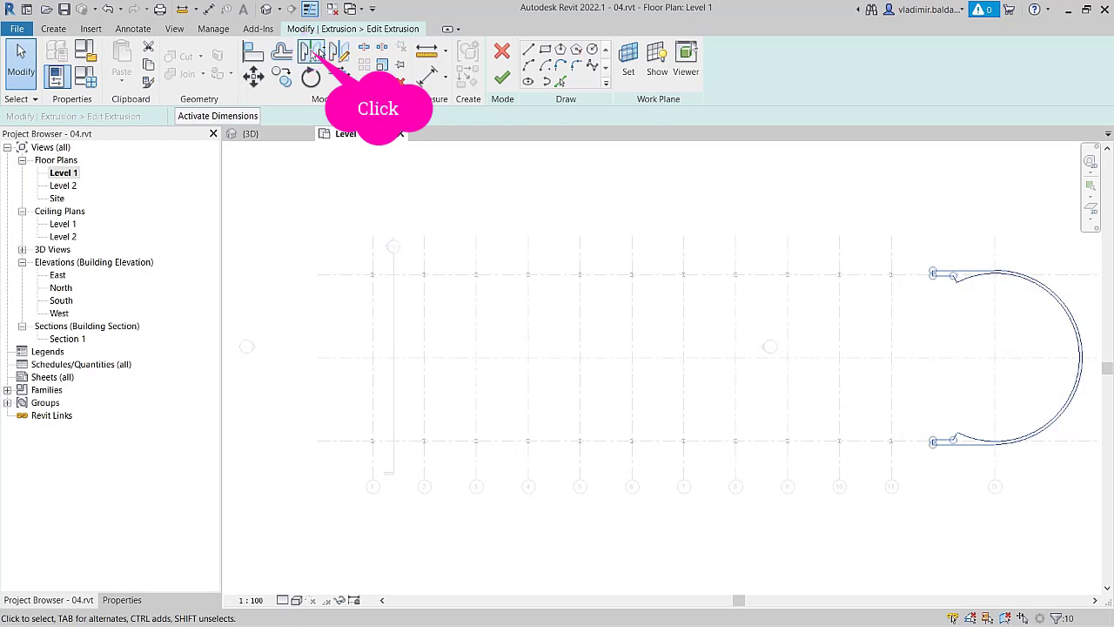
# Mirror the notched profile about the middle vertical grid line, then finish the sketch and the Walls 1 model
pyautogui.click(631, 312)
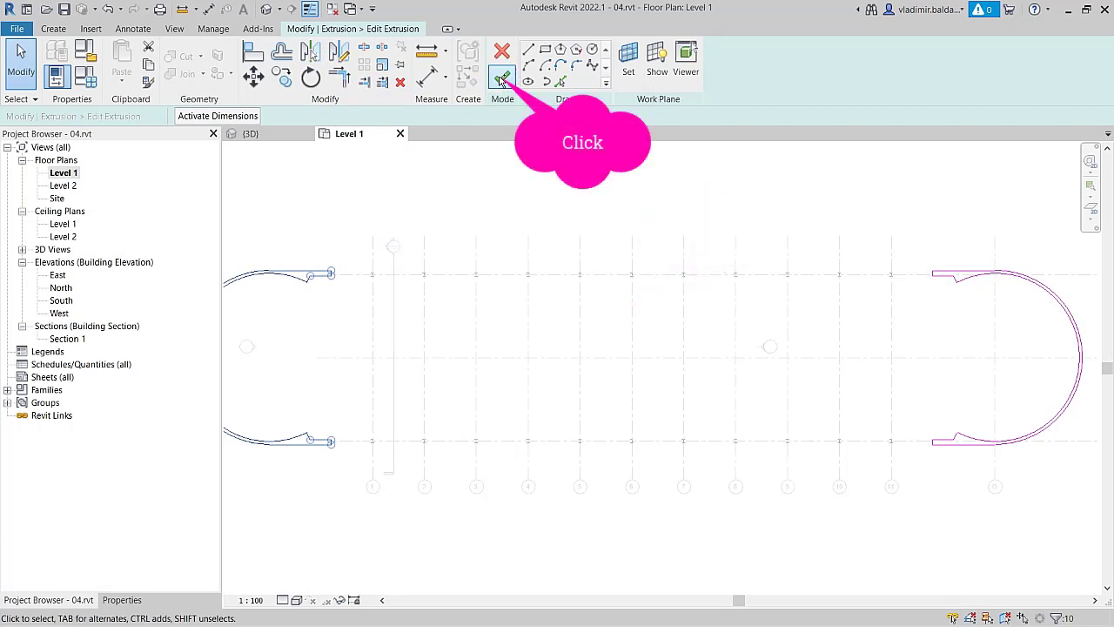
pyautogui.click(502, 80)
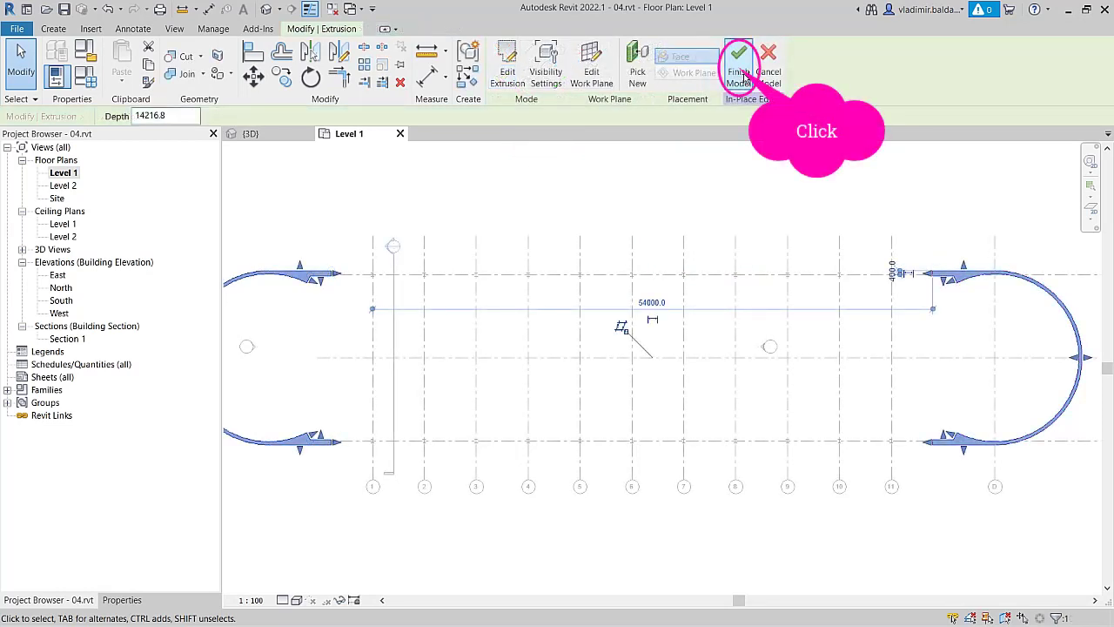
pyautogui.click(739, 72)
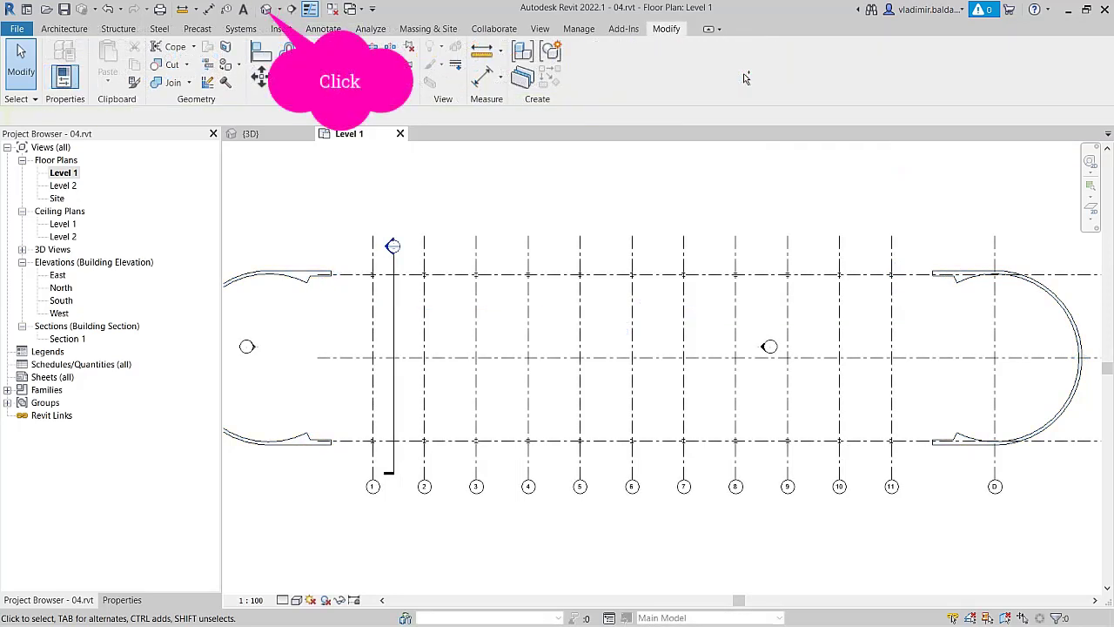
# Switch to the default 3D view showing both curved walls flanking the row of frames
pyautogui.click(267, 9)
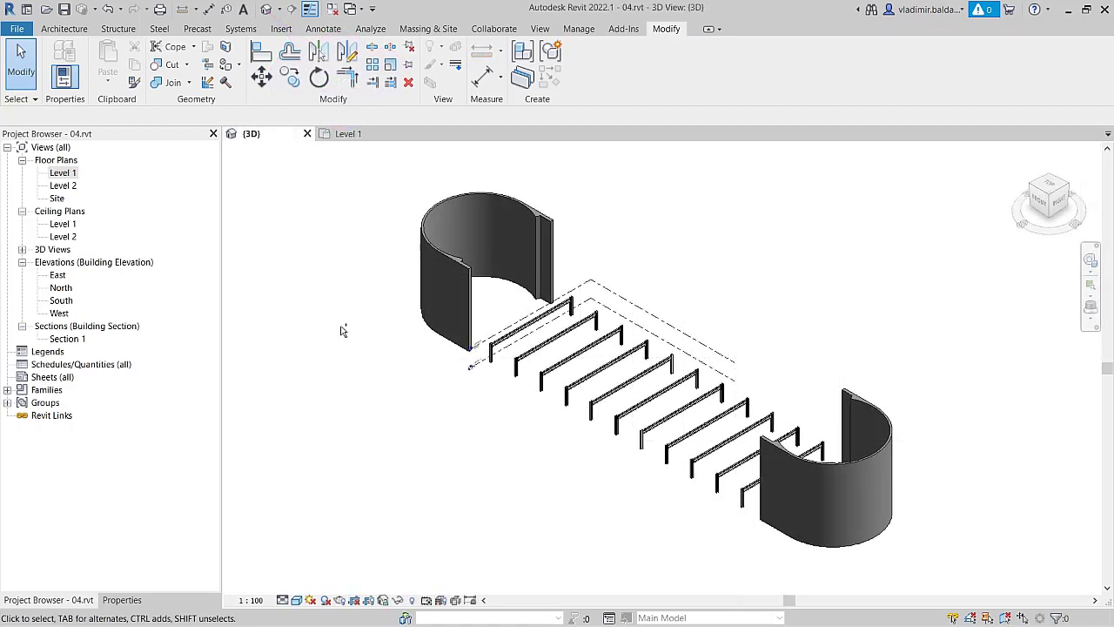